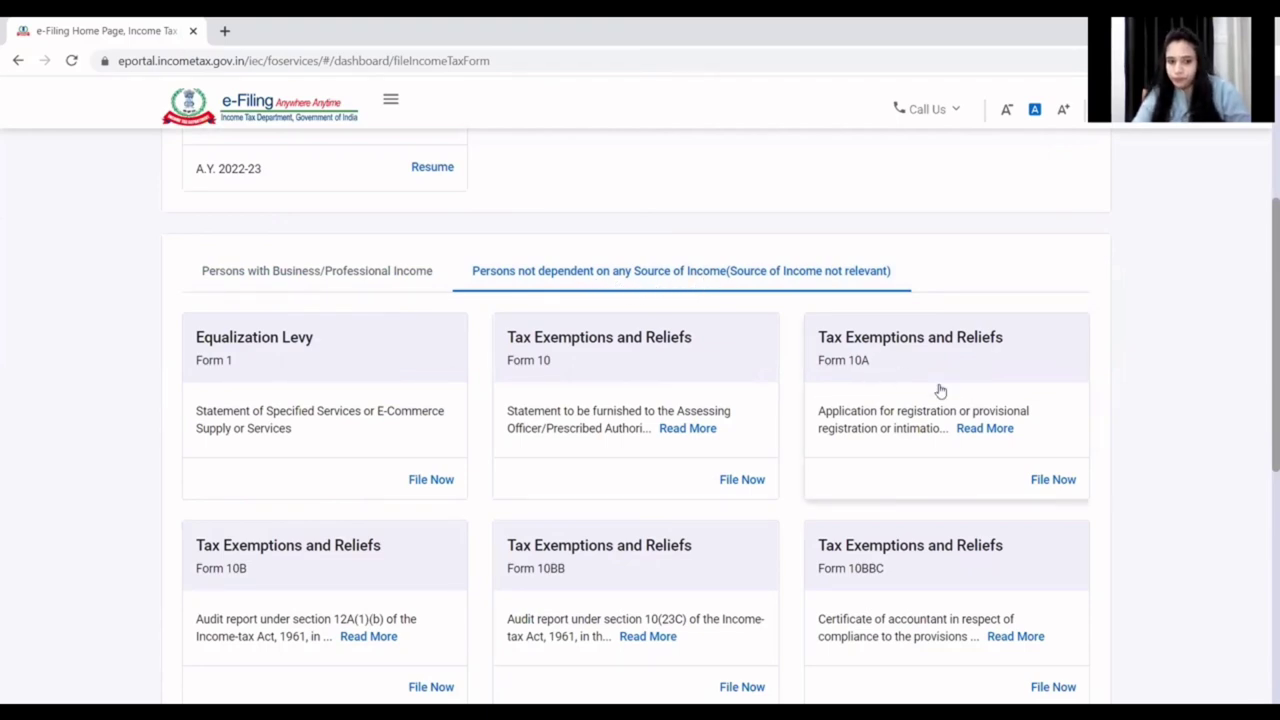
- Resume the saved Form 10A draft for A.Y. 2022-23 and display its list of sections
{"action": "scroll", "coordinate": [577, 425], "scroll_direction": "up", "scroll_amount": 4}
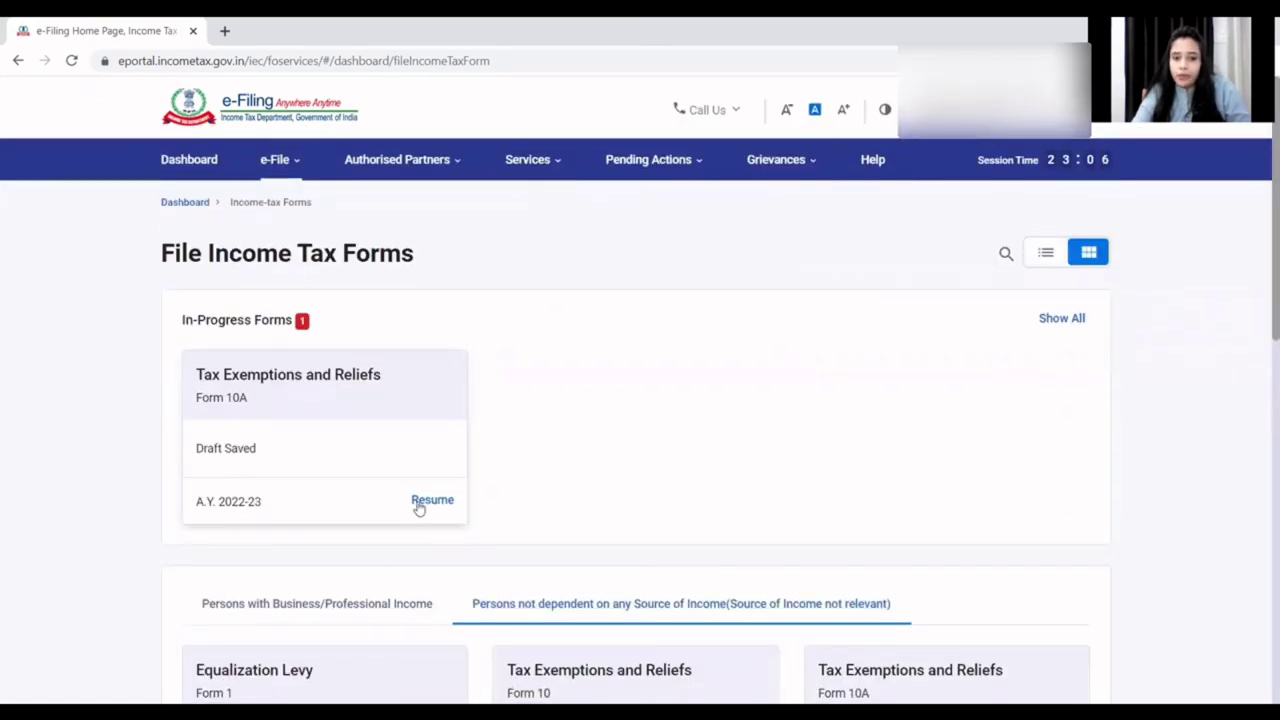
{"action": "left_click", "coordinate": [424, 506]}
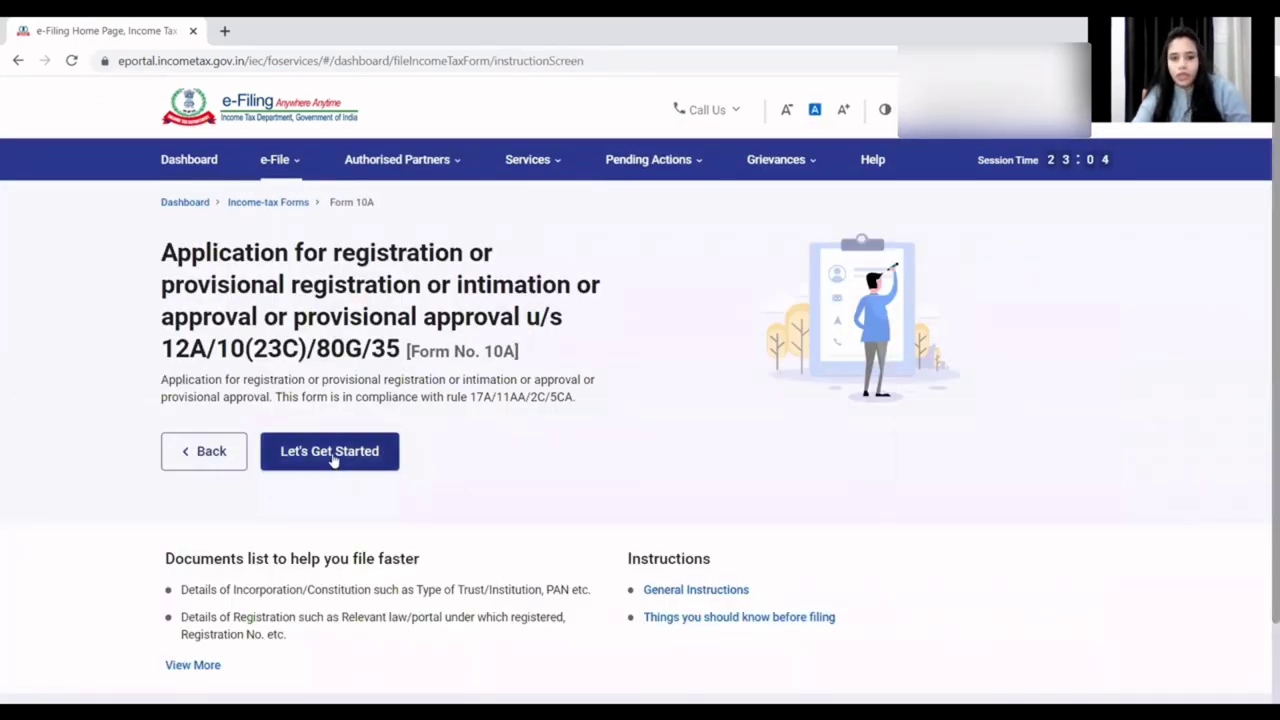
{"action": "left_click", "coordinate": [333, 455]}
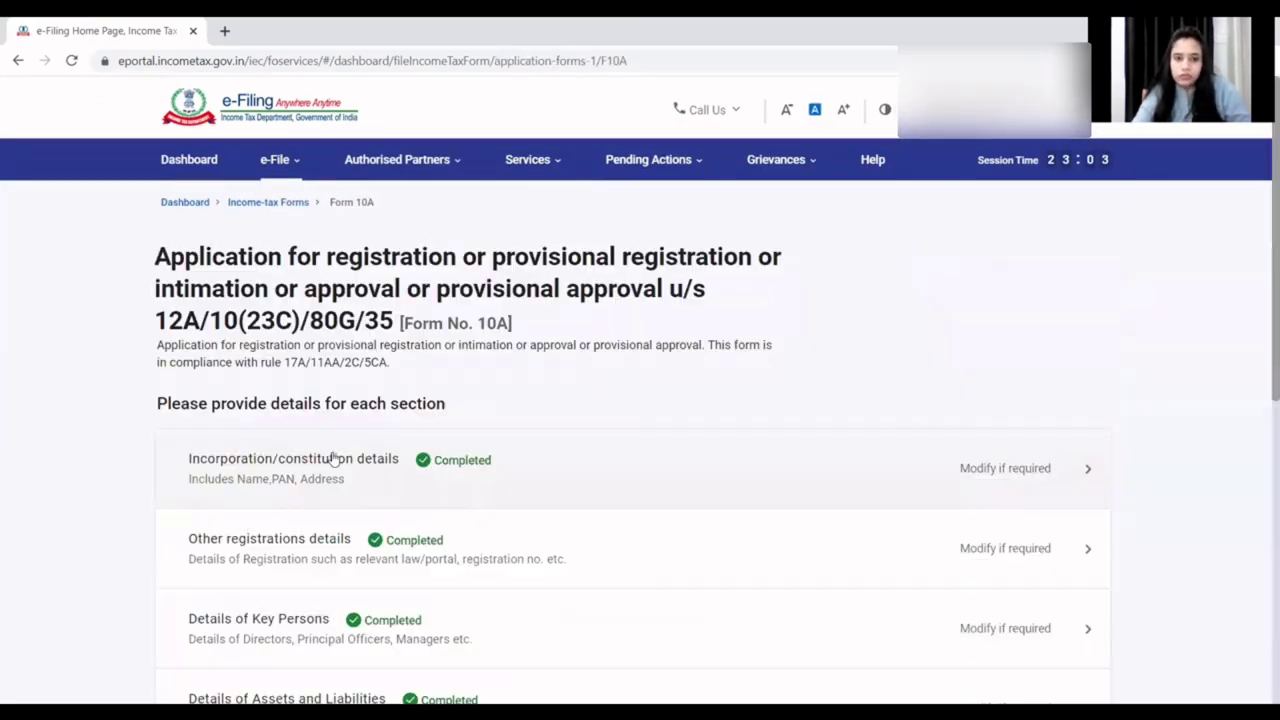
{"action": "scroll", "coordinate": [408, 505], "scroll_direction": "down", "scroll_amount": 6}
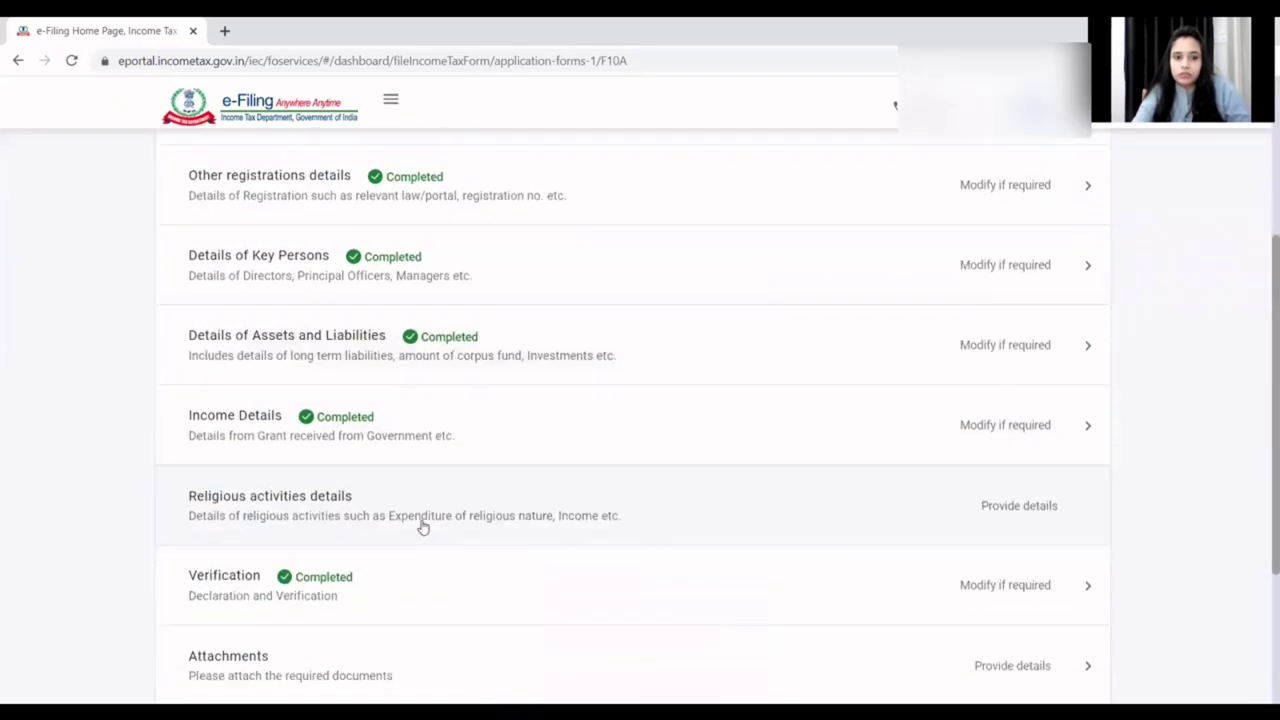
- Return to the Form 10A introduction page and read the full list of documents that help with filing
{"action": "left_click", "coordinate": [205, 527]}
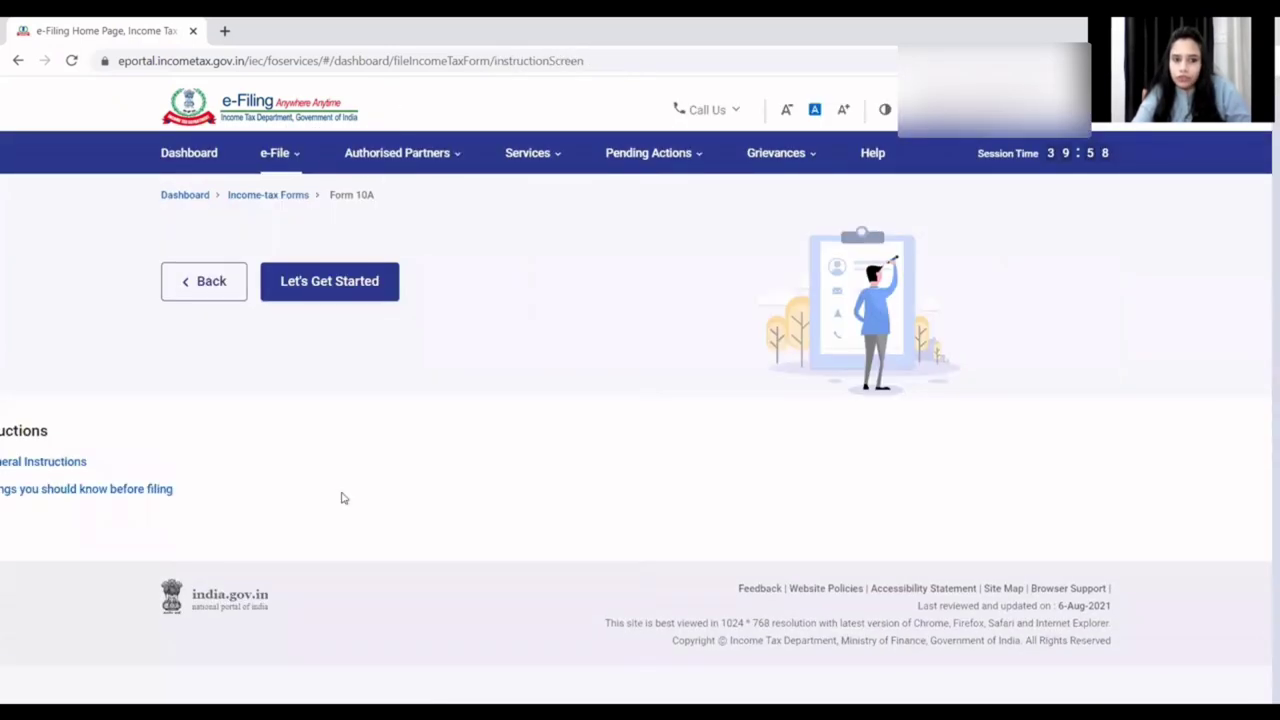
{"action": "scroll", "coordinate": [390, 505], "scroll_direction": "down", "scroll_amount": 1}
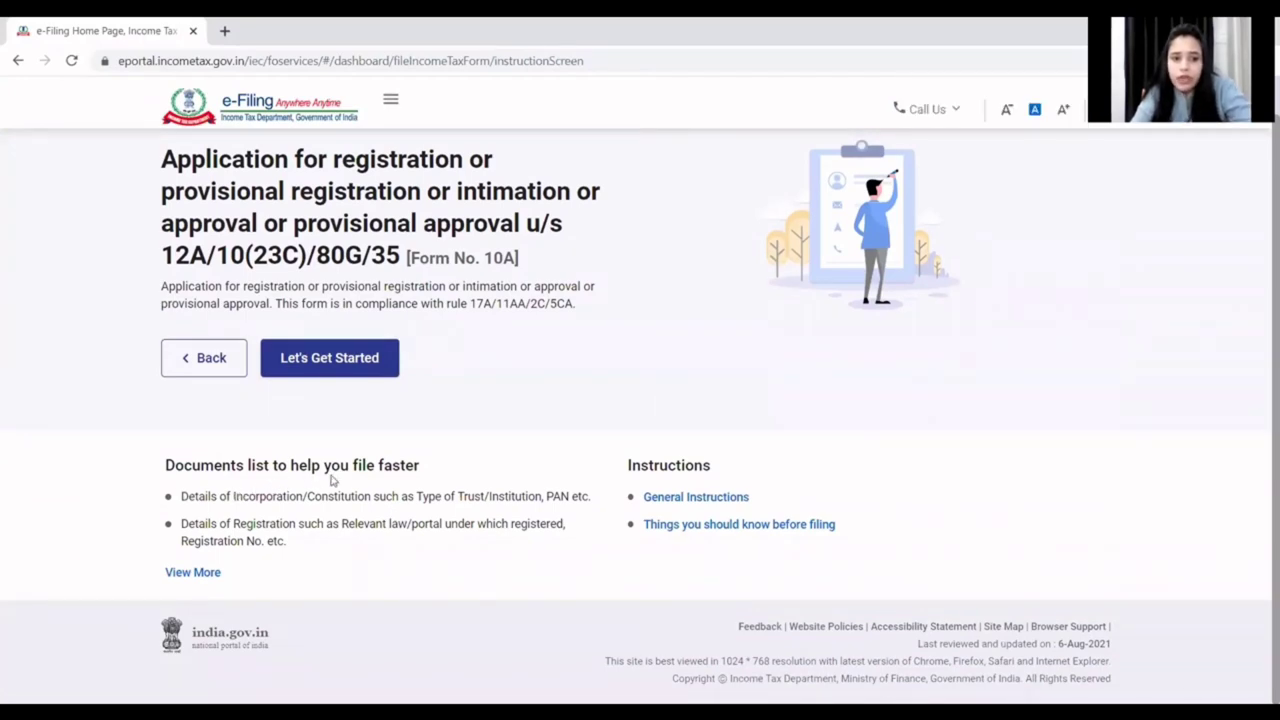
{"action": "left_click", "coordinate": [193, 573]}
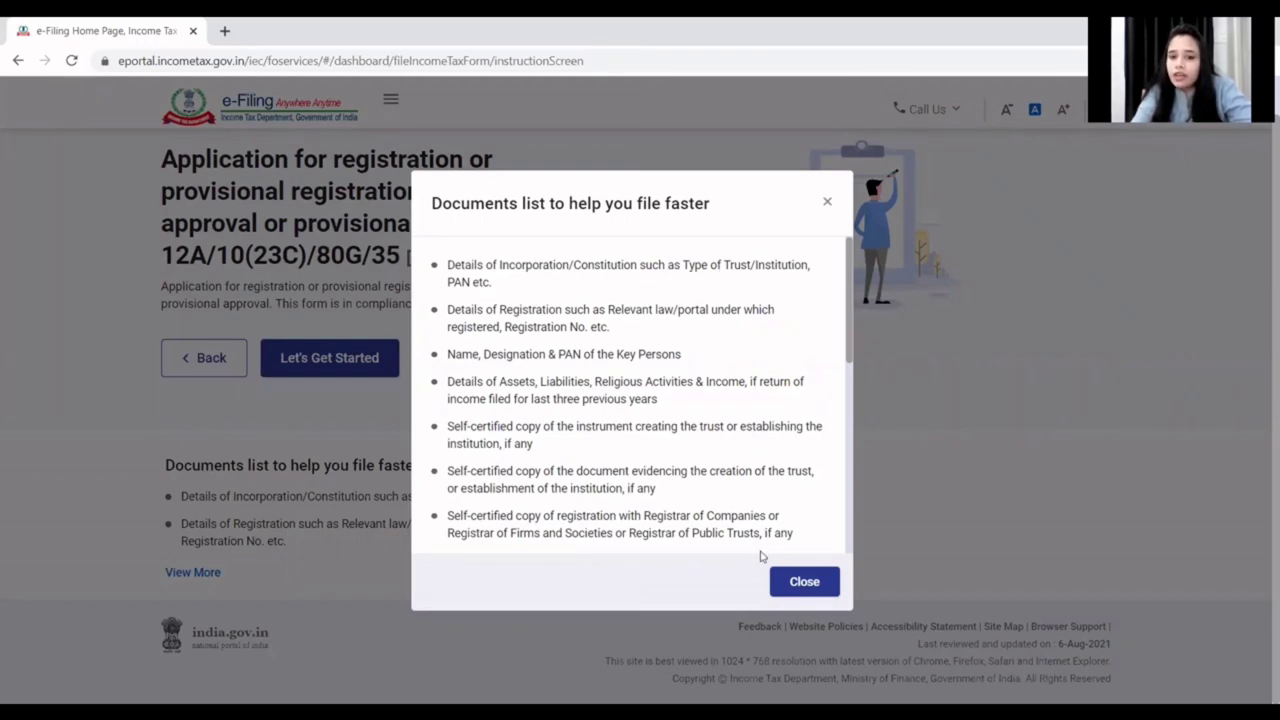
{"action": "left_click", "coordinate": [805, 582]}
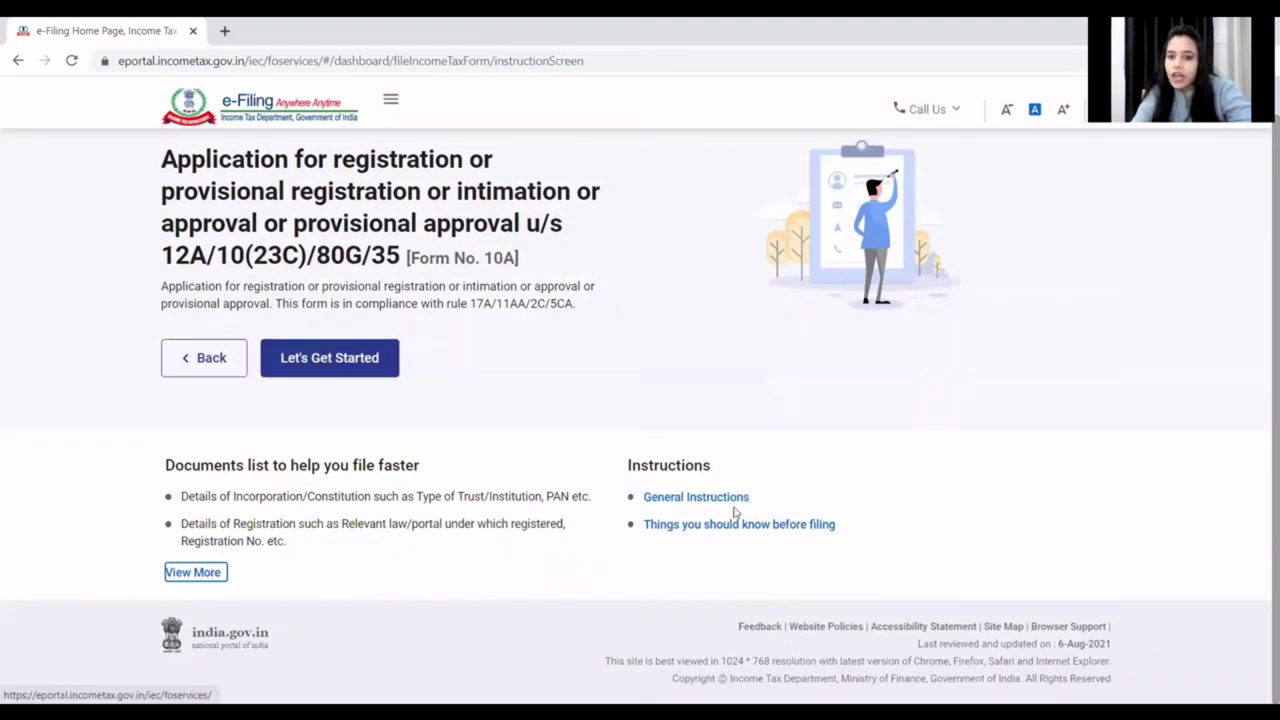
- Start the Form 10A application and open its Incorporation/constitution details section
{"action": "left_click", "coordinate": [362, 370]}
{"action": "scroll", "coordinate": [363, 420], "scroll_direction": "down", "scroll_amount": 2}
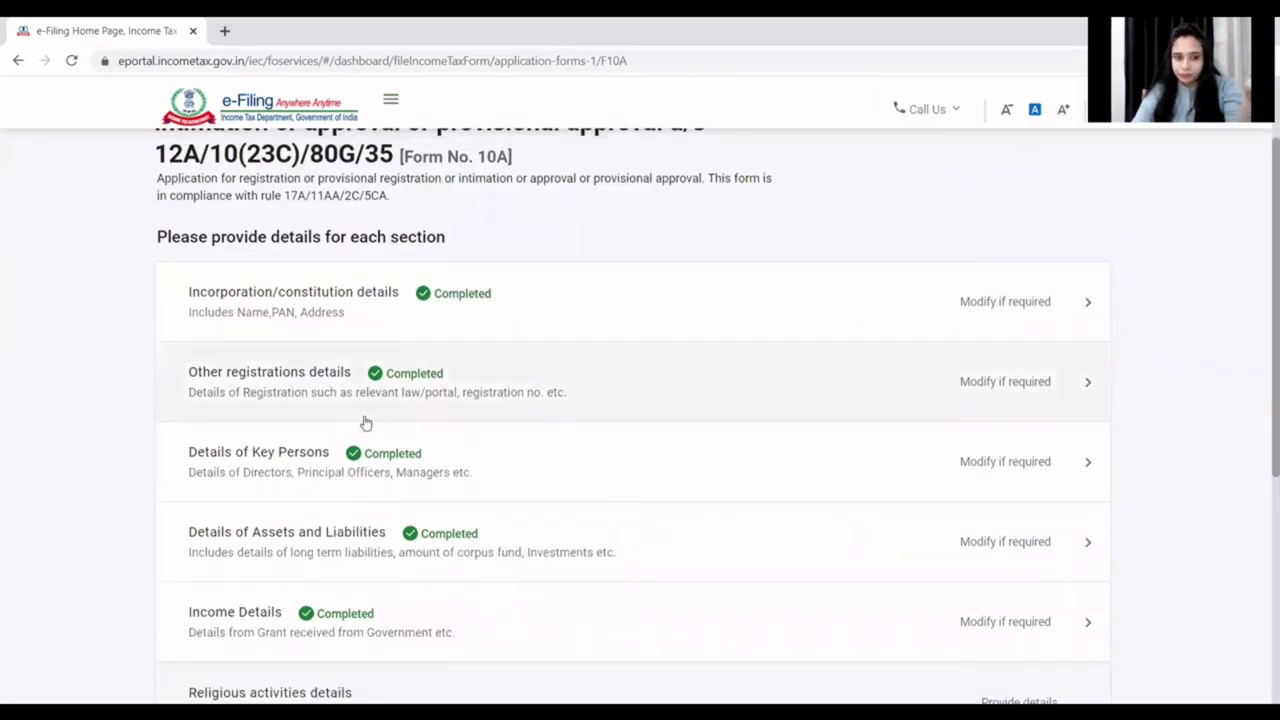
{"action": "scroll", "coordinate": [365, 423], "scroll_direction": "down", "scroll_amount": 1}
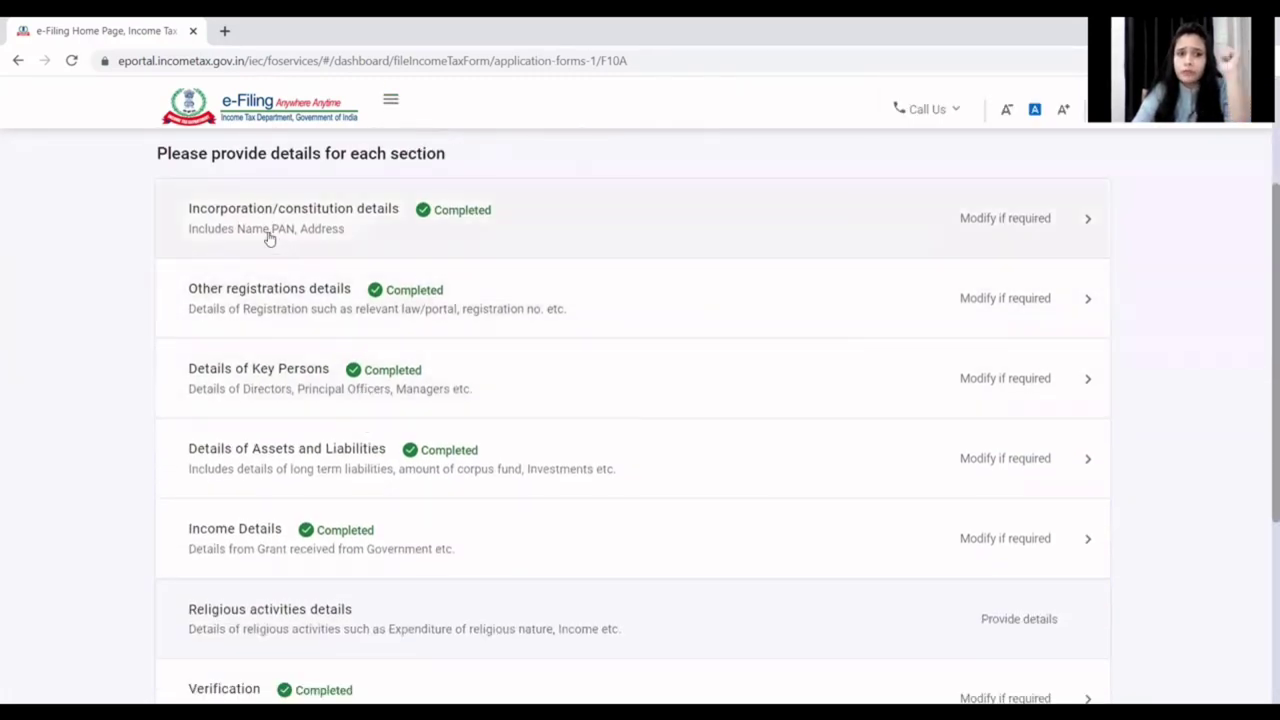
{"action": "left_click", "coordinate": [323, 231]}
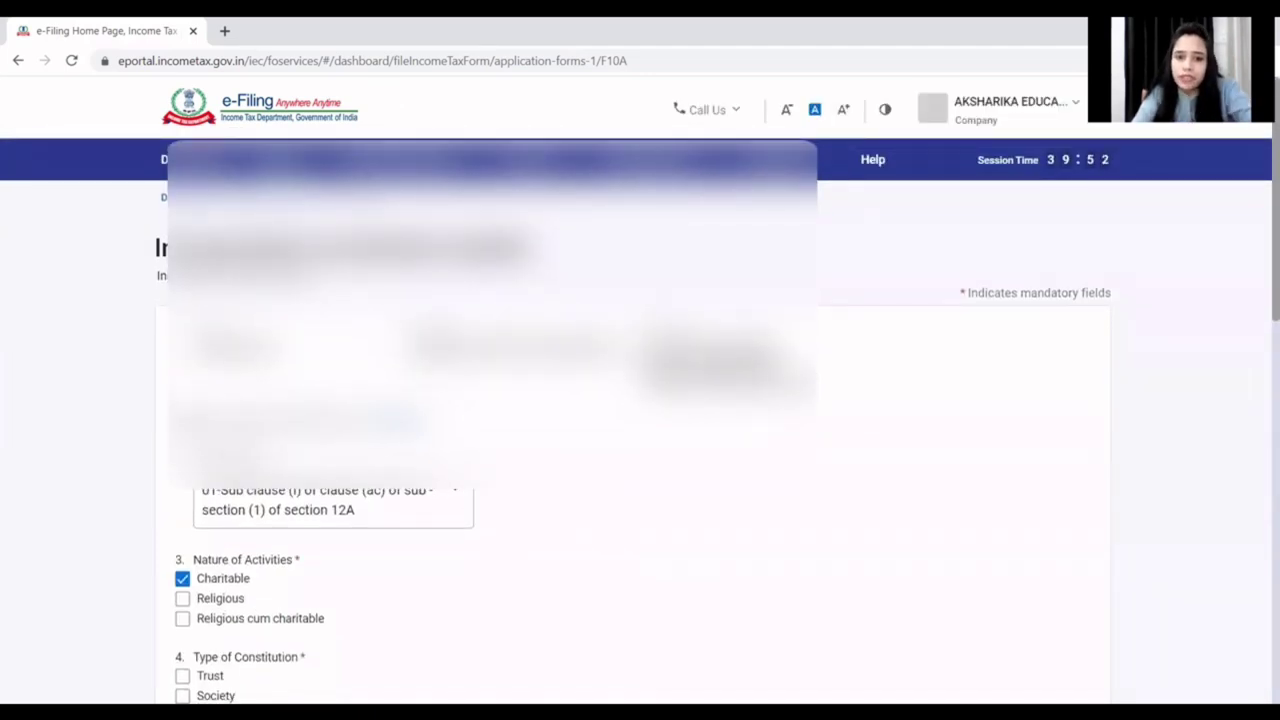
- Examine the available Section Code options for question 2, from the 12A clauses through the 80G and 35(1) ones
{"action": "scroll", "coordinate": [640, 420], "scroll_direction": "down", "scroll_amount": 1}
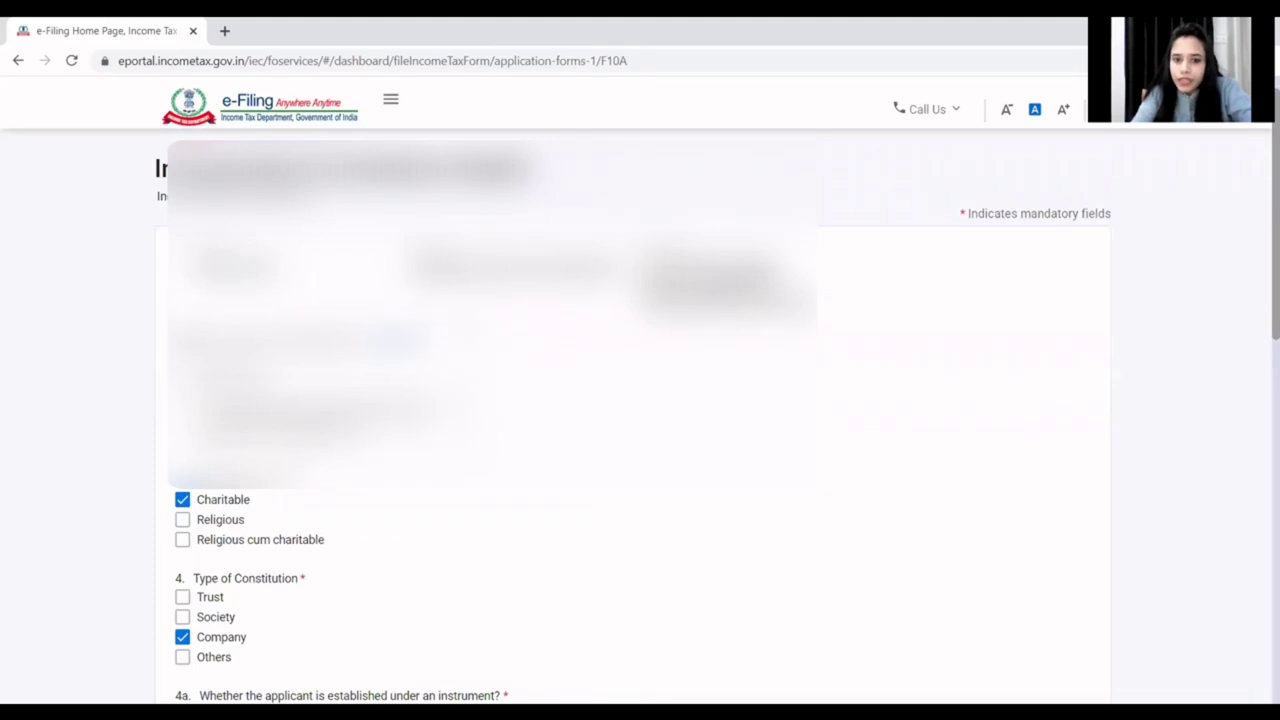
{"action": "scroll", "coordinate": [435, 330], "scroll_direction": "down", "scroll_amount": 2}
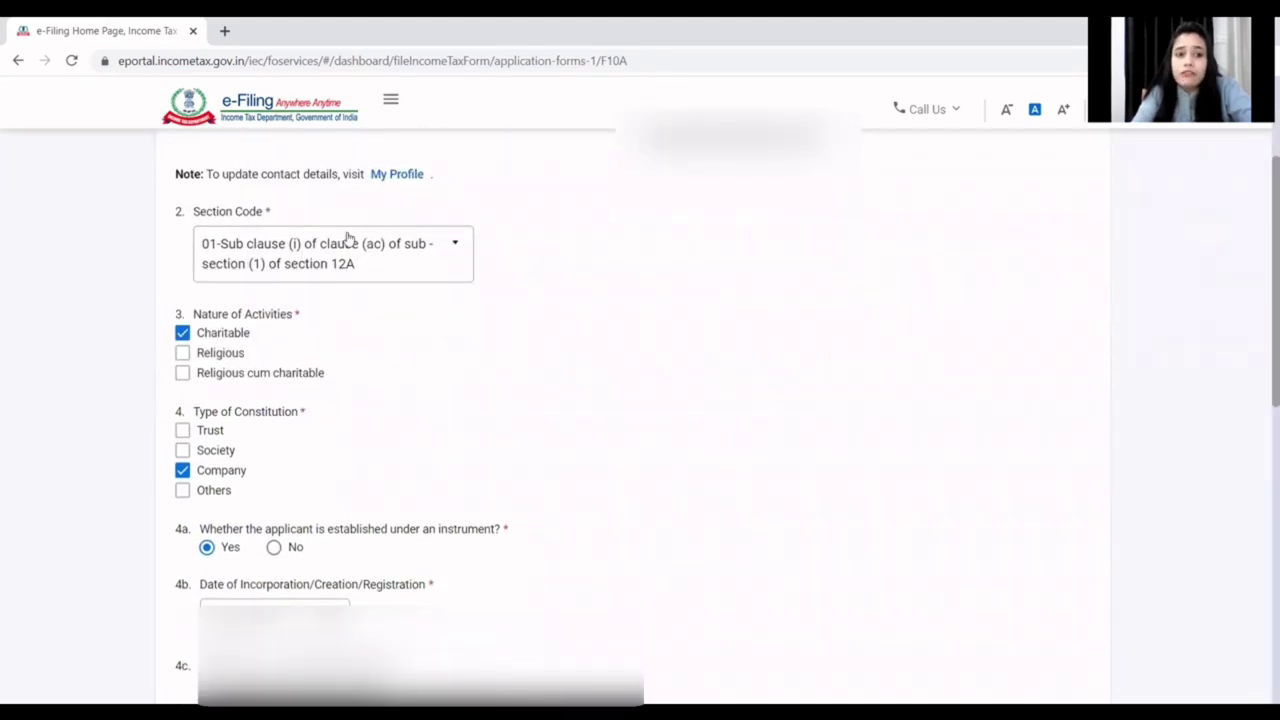
{"action": "left_click", "coordinate": [402, 267]}
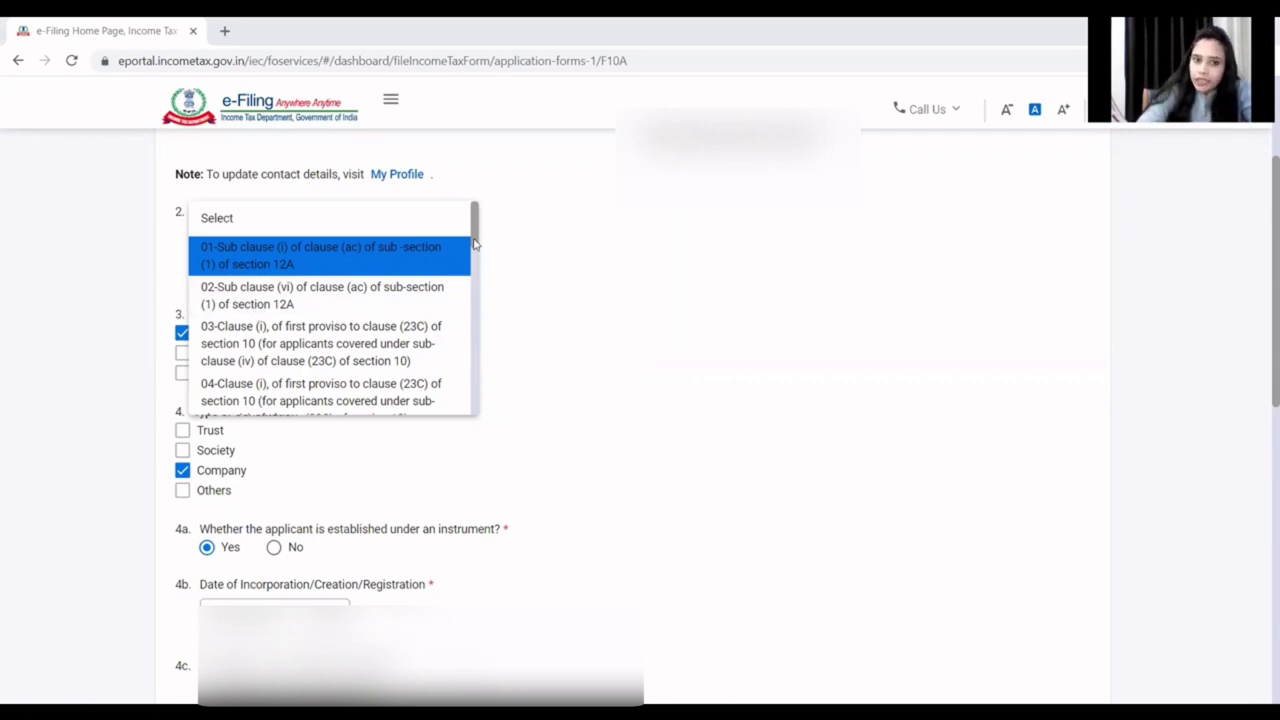
{"action": "left_click_drag", "start_coordinate": [475, 244], "coordinate": [475, 363]}
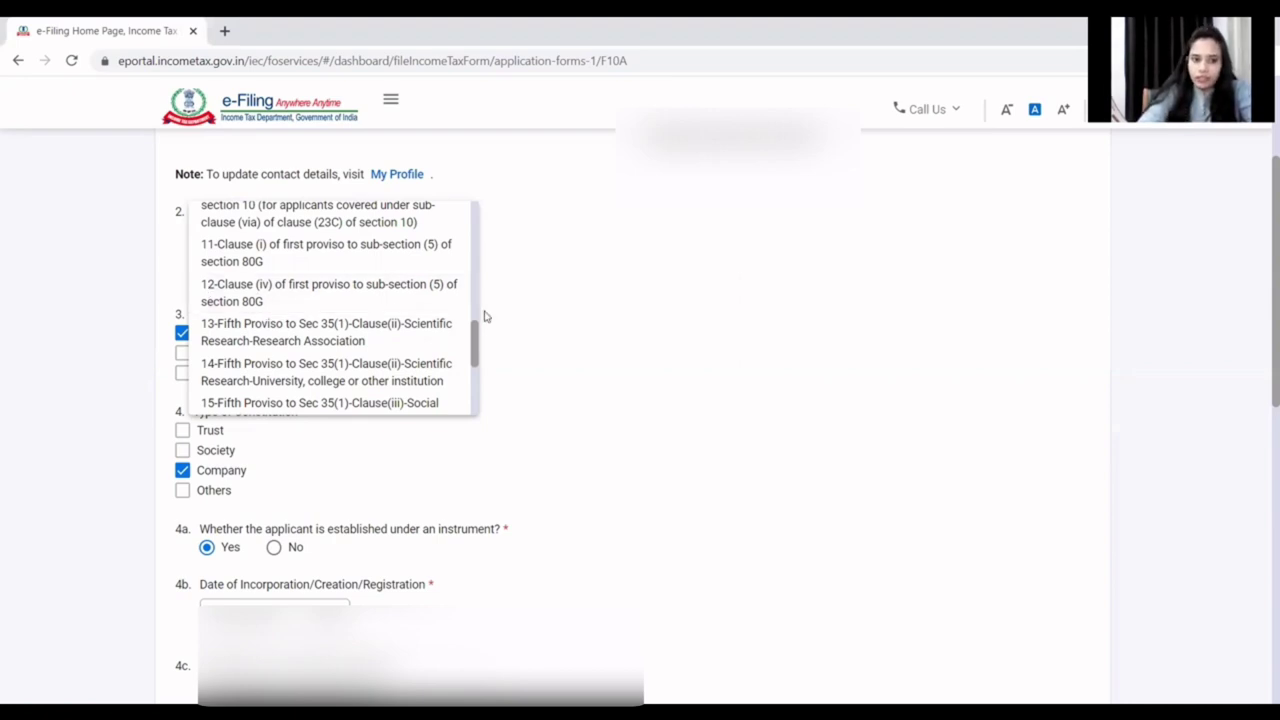
{"action": "left_click_drag", "start_coordinate": [476, 335], "coordinate": [491, 212]}
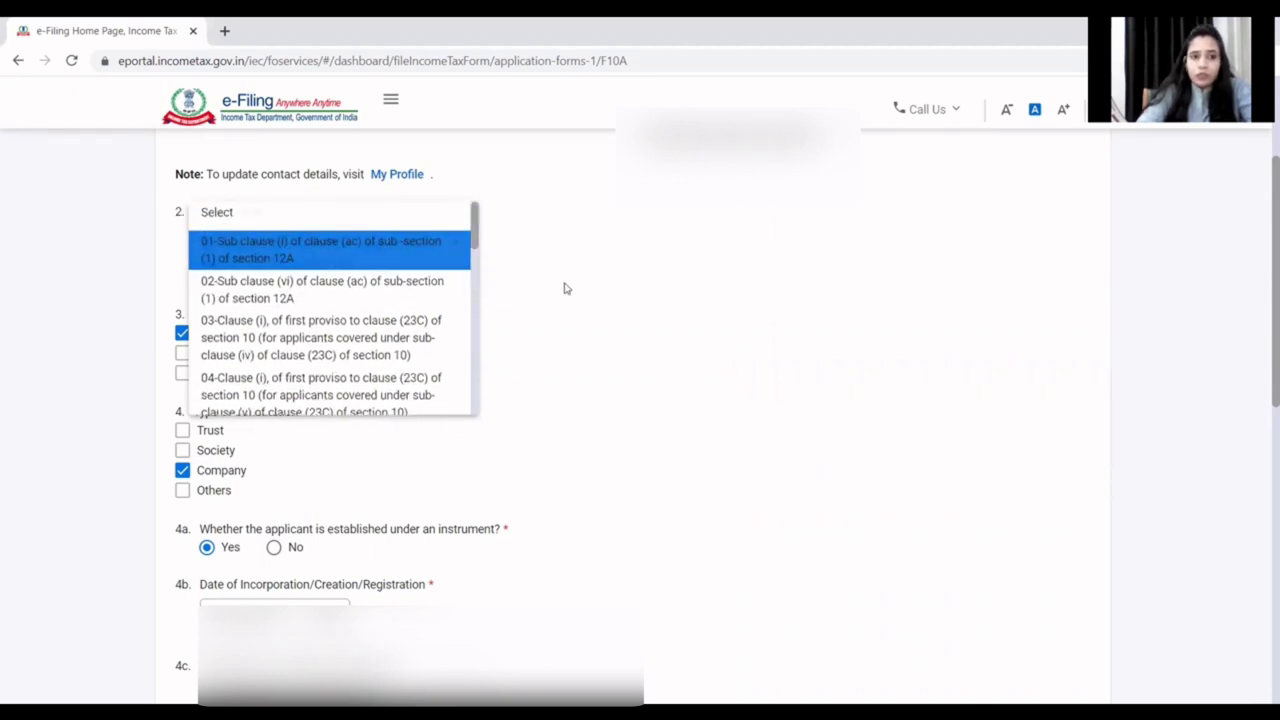
{"action": "left_click", "coordinate": [563, 284]}
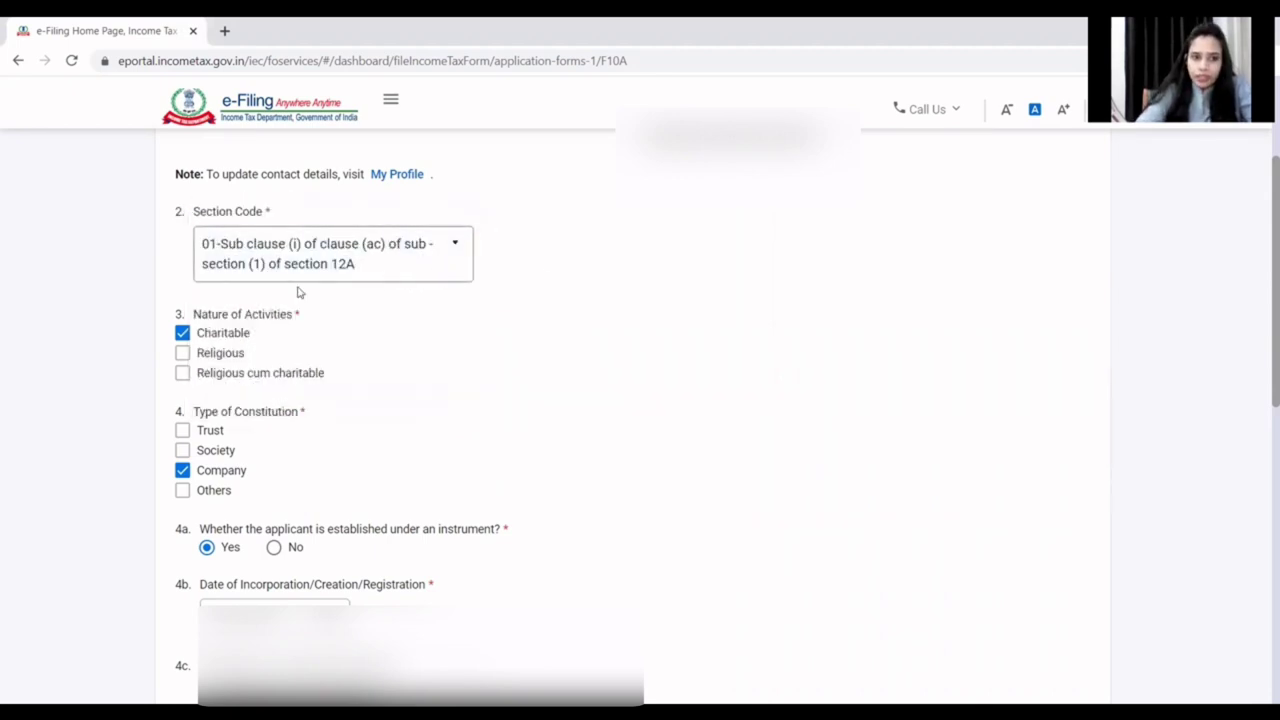
- Review the activities, constitution, registration, objects and irrevocability answers, and save the Incorporation/constitution details
{"action": "scroll", "coordinate": [312, 356], "scroll_direction": "down", "scroll_amount": 1}
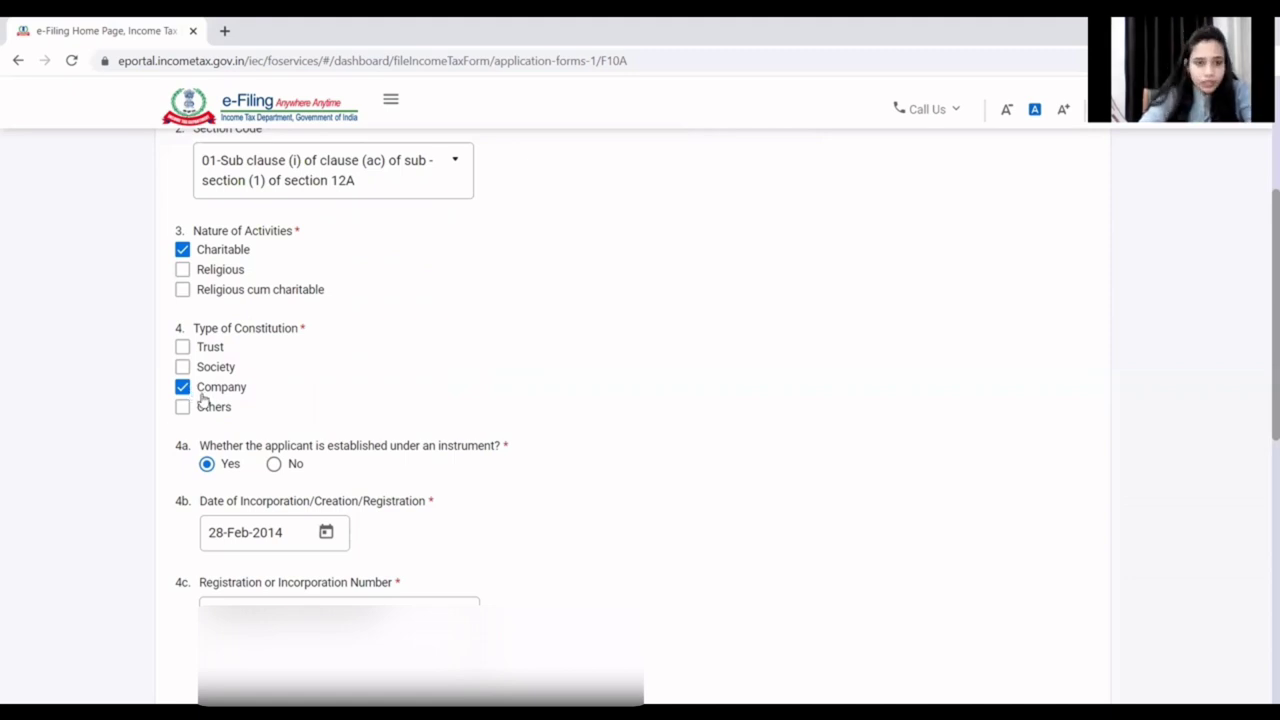
{"action": "scroll", "coordinate": [491, 417], "scroll_direction": "down", "scroll_amount": 1}
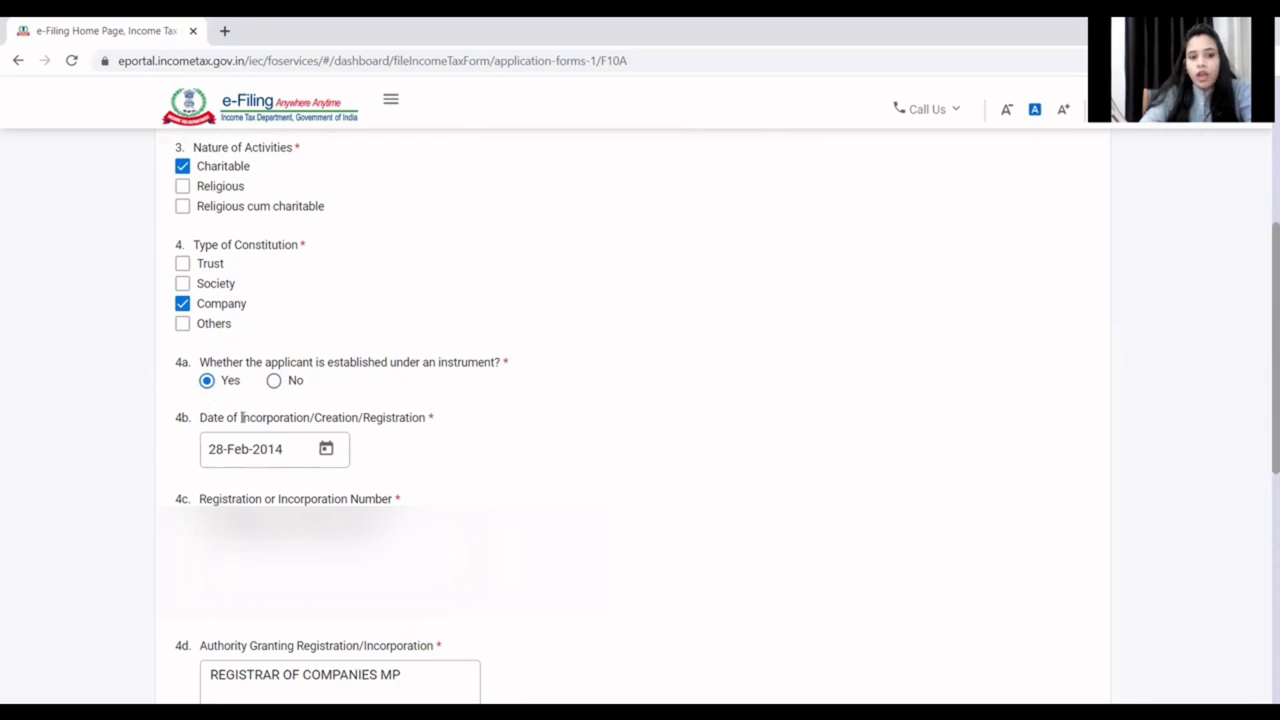
{"action": "scroll", "coordinate": [241, 422], "scroll_direction": "down", "scroll_amount": 1}
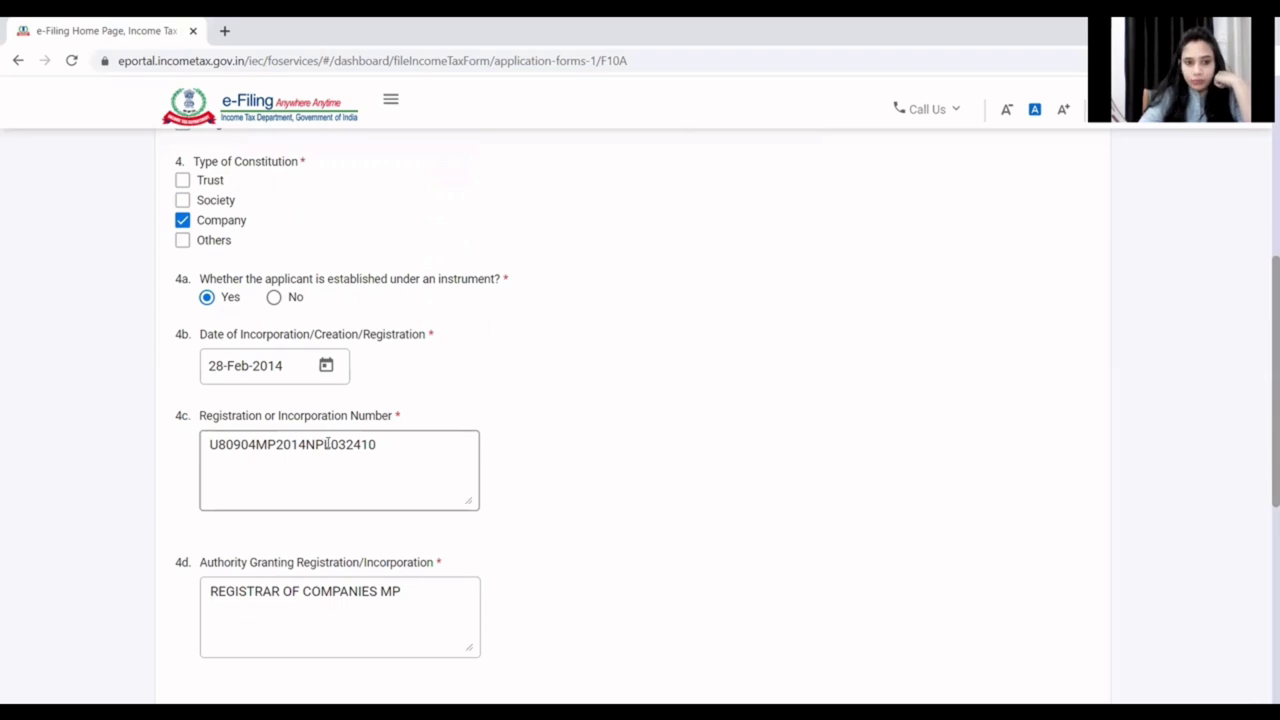
{"action": "scroll", "coordinate": [328, 444], "scroll_direction": "down", "scroll_amount": 2}
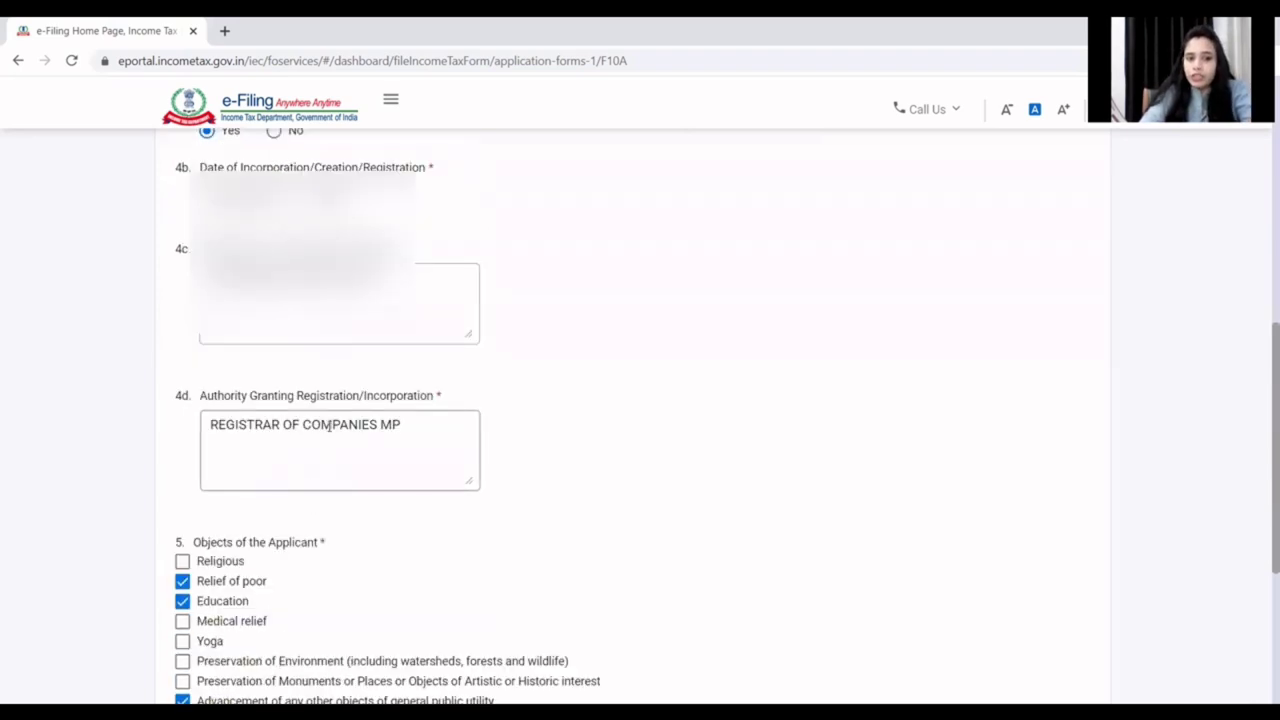
{"action": "scroll", "coordinate": [363, 466], "scroll_direction": "down", "scroll_amount": 1}
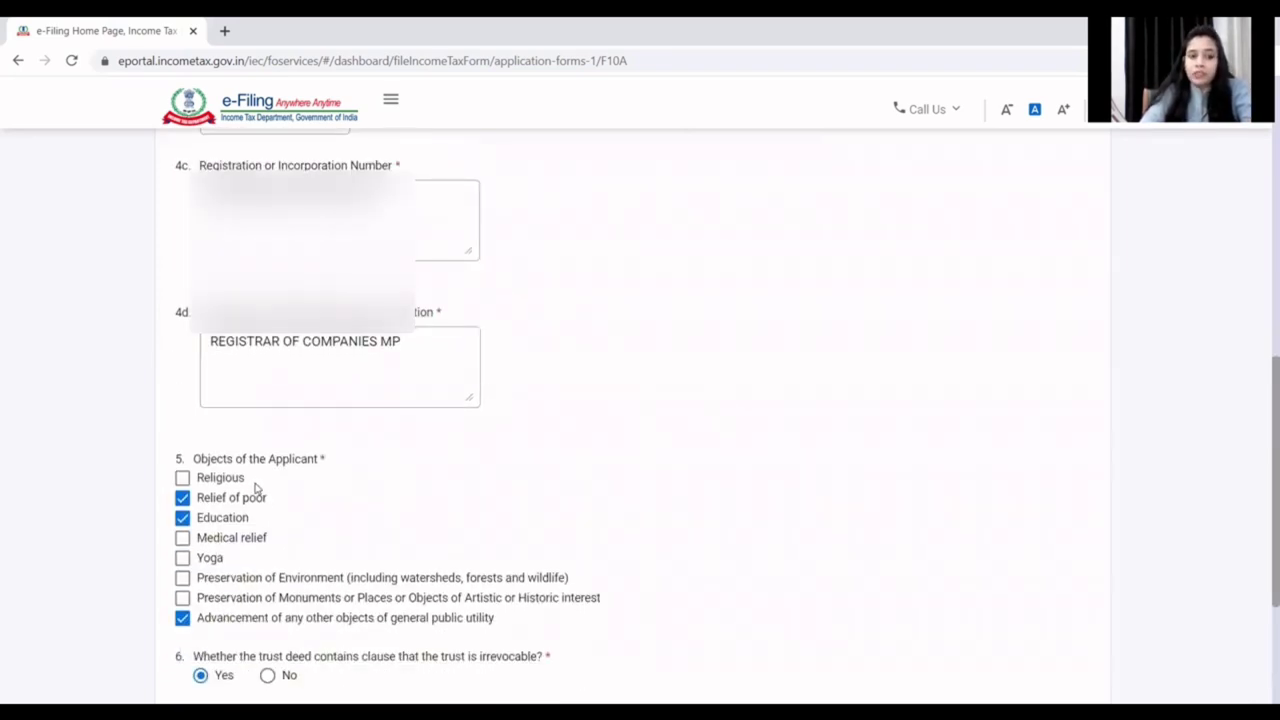
{"action": "scroll", "coordinate": [270, 495], "scroll_direction": "down", "scroll_amount": 1}
{"action": "scroll", "coordinate": [280, 500], "scroll_direction": "up", "scroll_amount": 3}
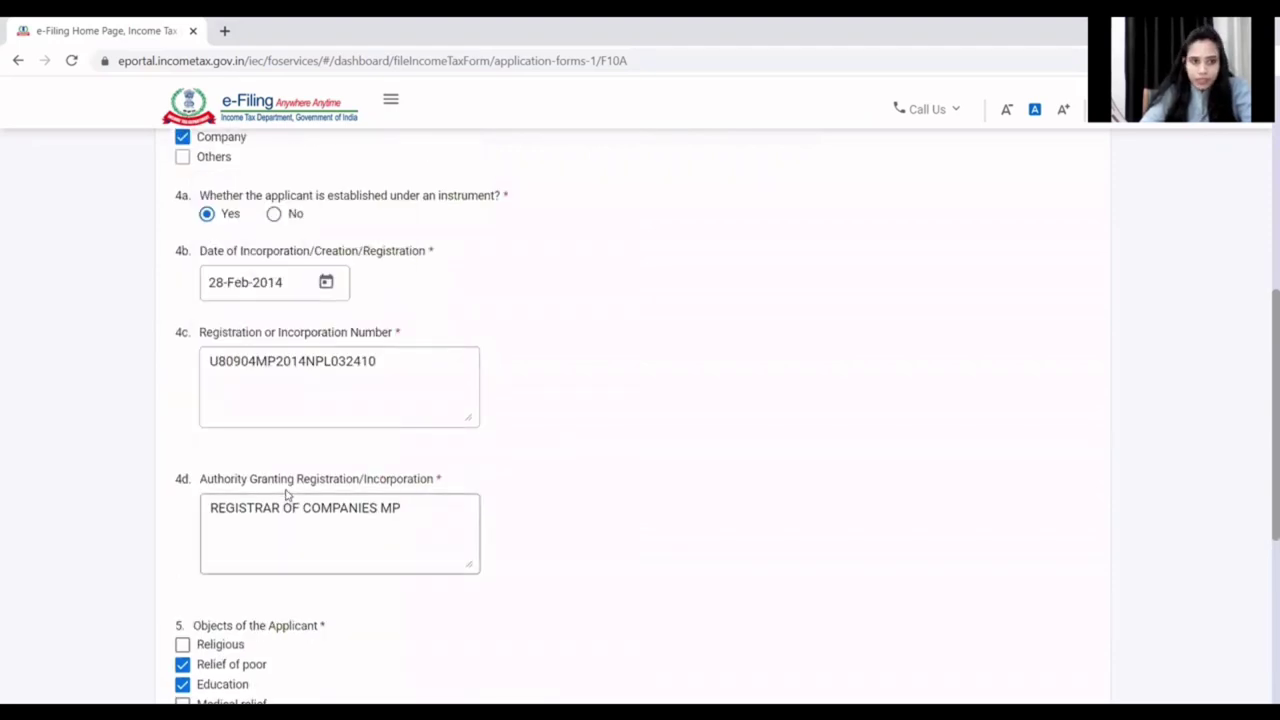
{"action": "scroll", "coordinate": [286, 494], "scroll_direction": "down", "scroll_amount": 3}
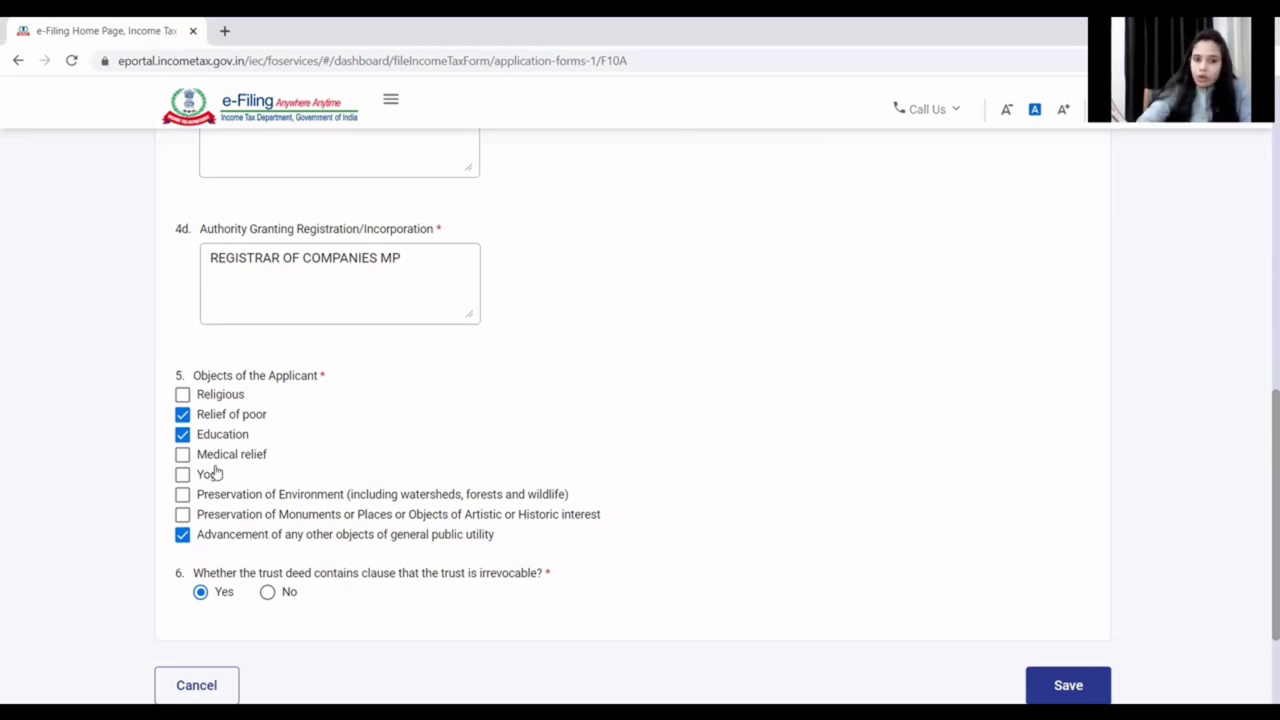
{"action": "scroll", "coordinate": [240, 515], "scroll_direction": "down", "scroll_amount": 1}
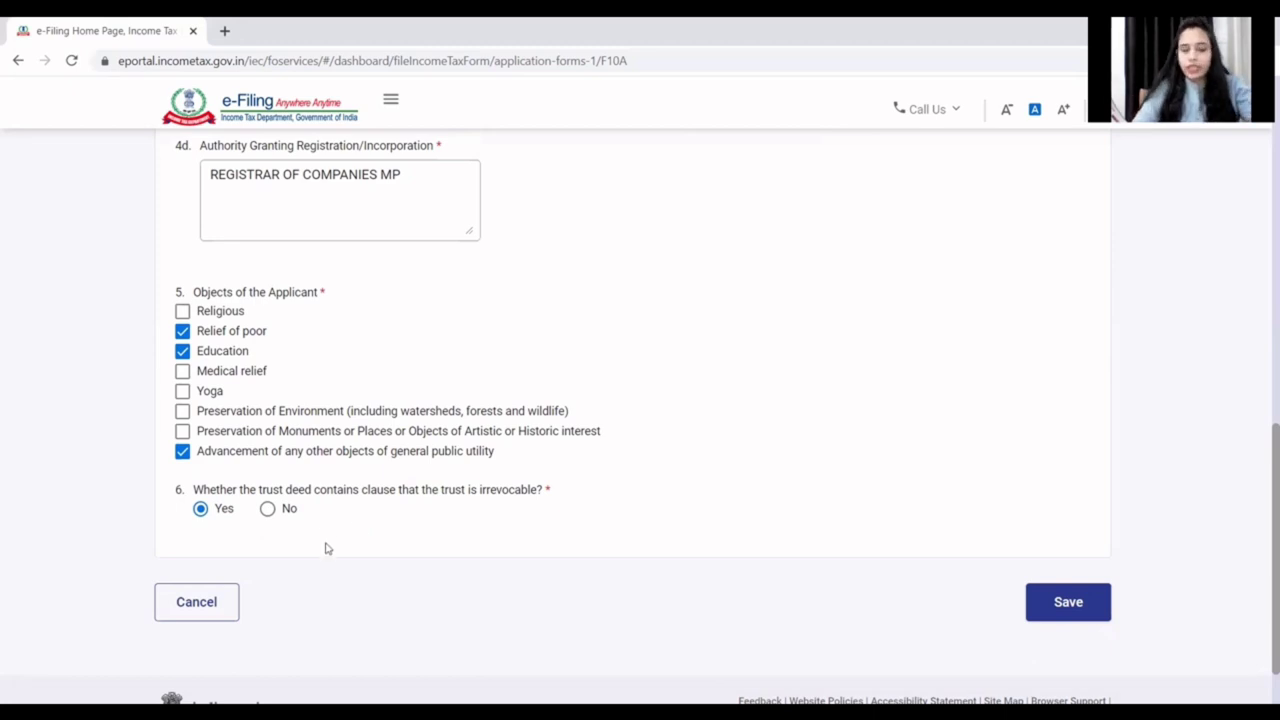
{"action": "left_click", "coordinate": [1079, 607]}
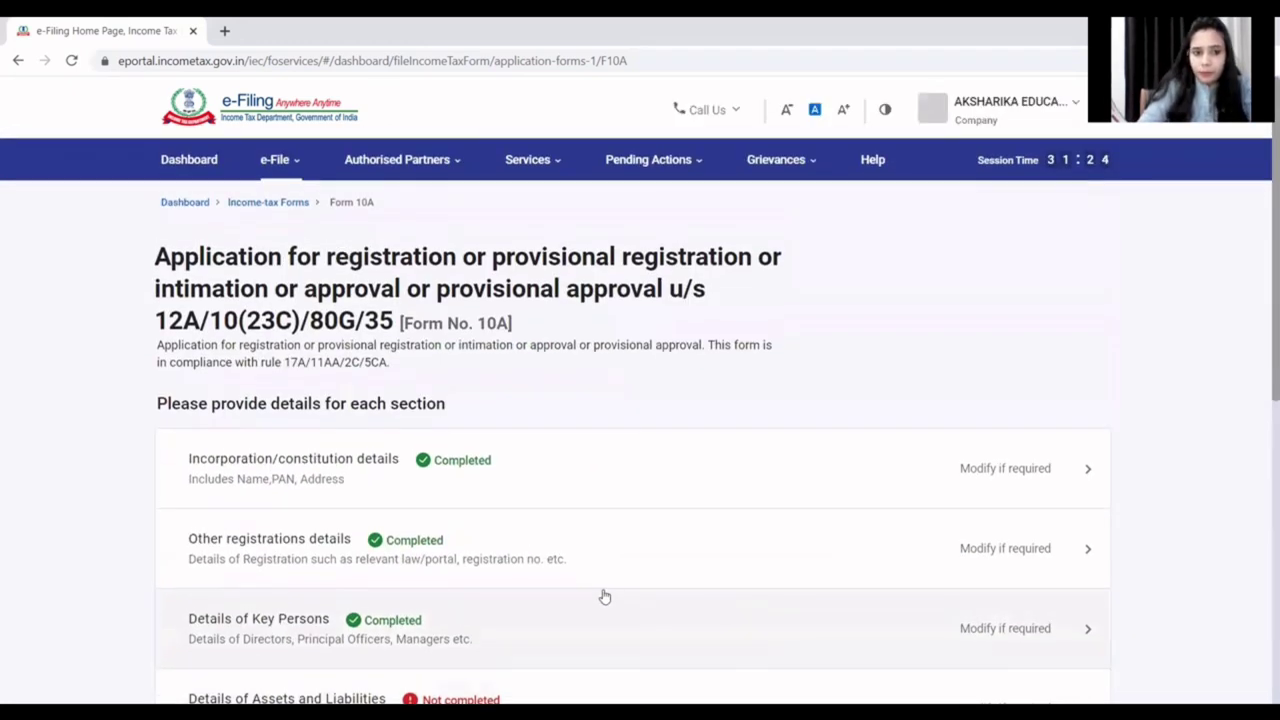
- Review the Other registrations details section, including the registrations table and questions 8a and 8b, and save it
{"action": "scroll", "coordinate": [283, 486], "scroll_direction": "down", "scroll_amount": 1}
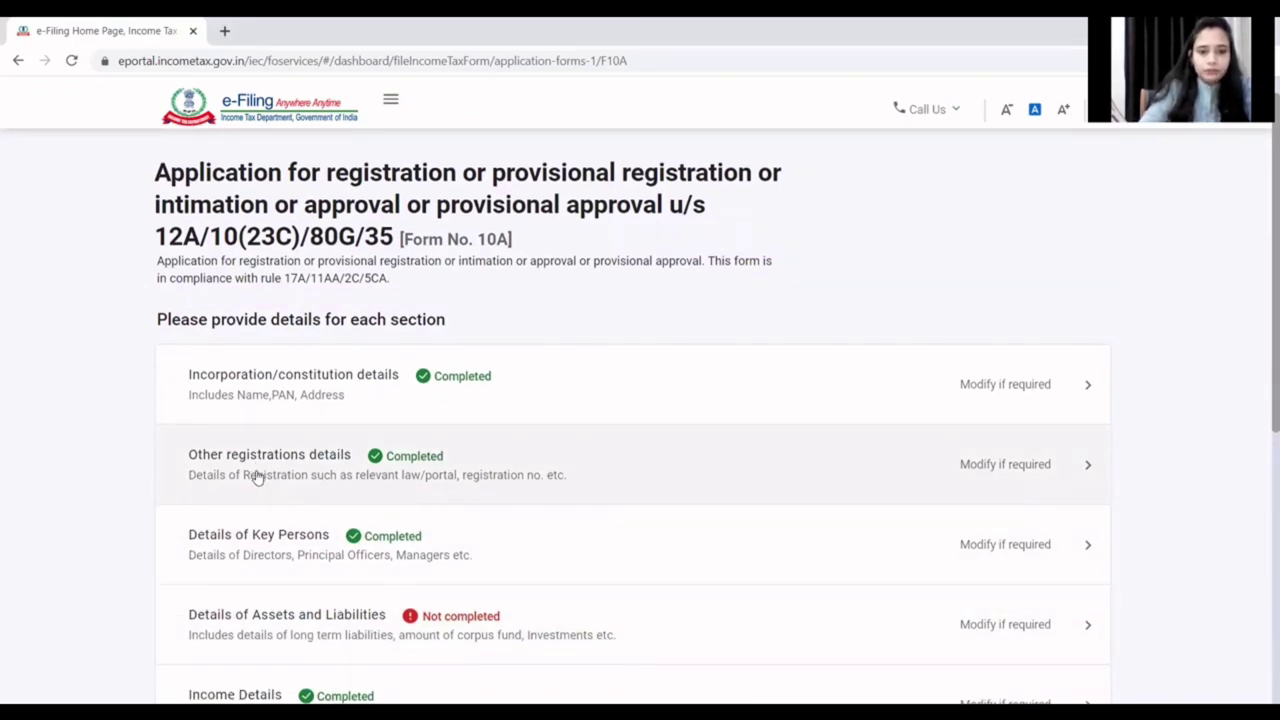
{"action": "left_click", "coordinate": [308, 476]}
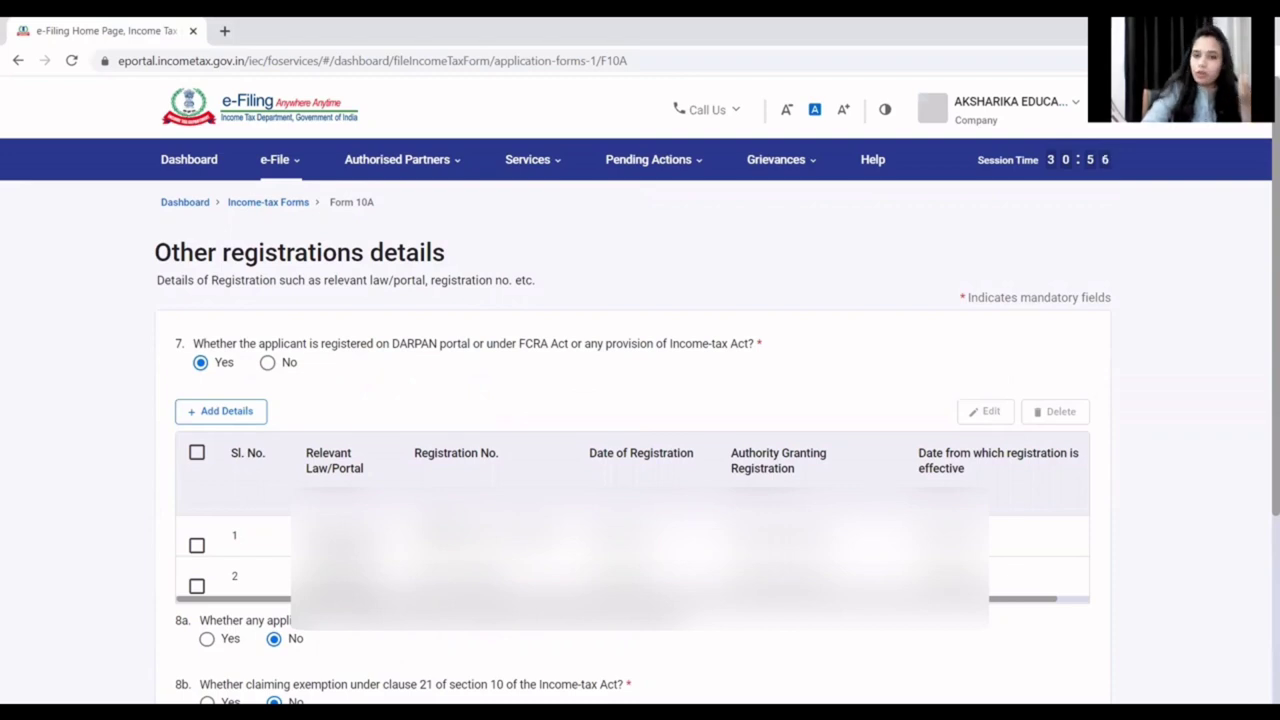
{"action": "scroll", "coordinate": [437, 523], "scroll_direction": "down", "scroll_amount": 1}
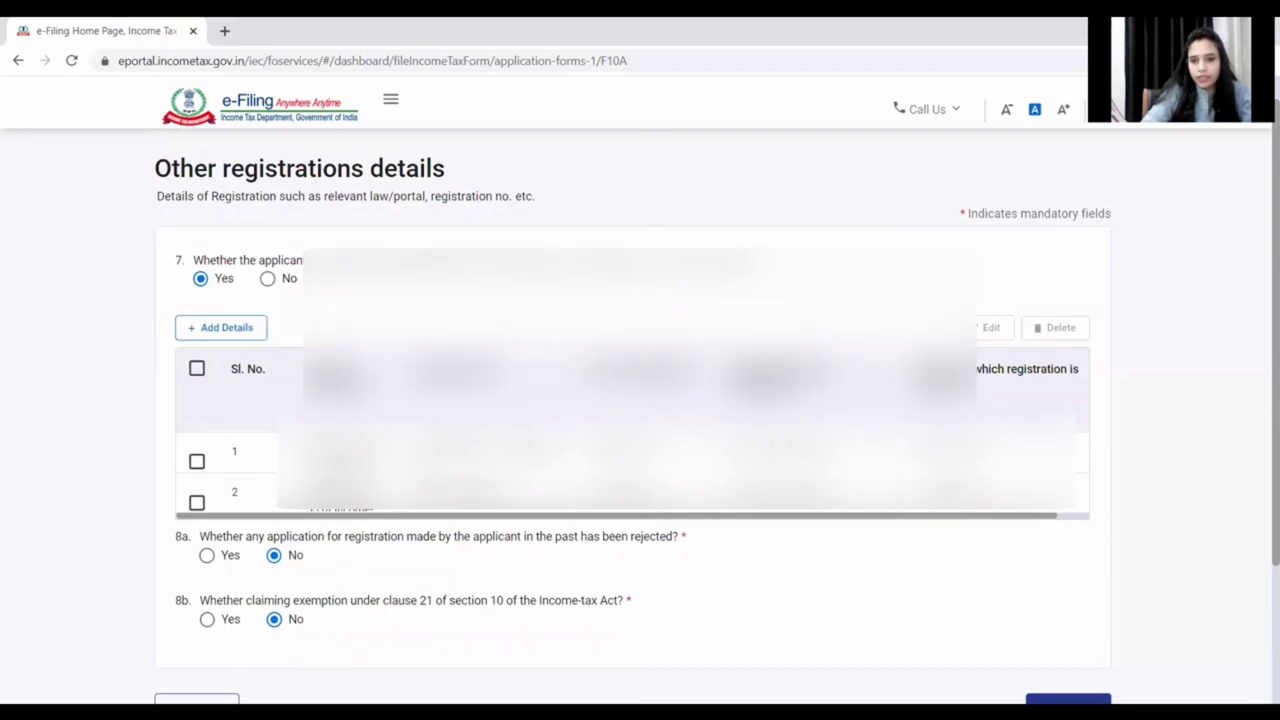
{"action": "scroll", "coordinate": [446, 477], "scroll_direction": "down", "scroll_amount": 1}
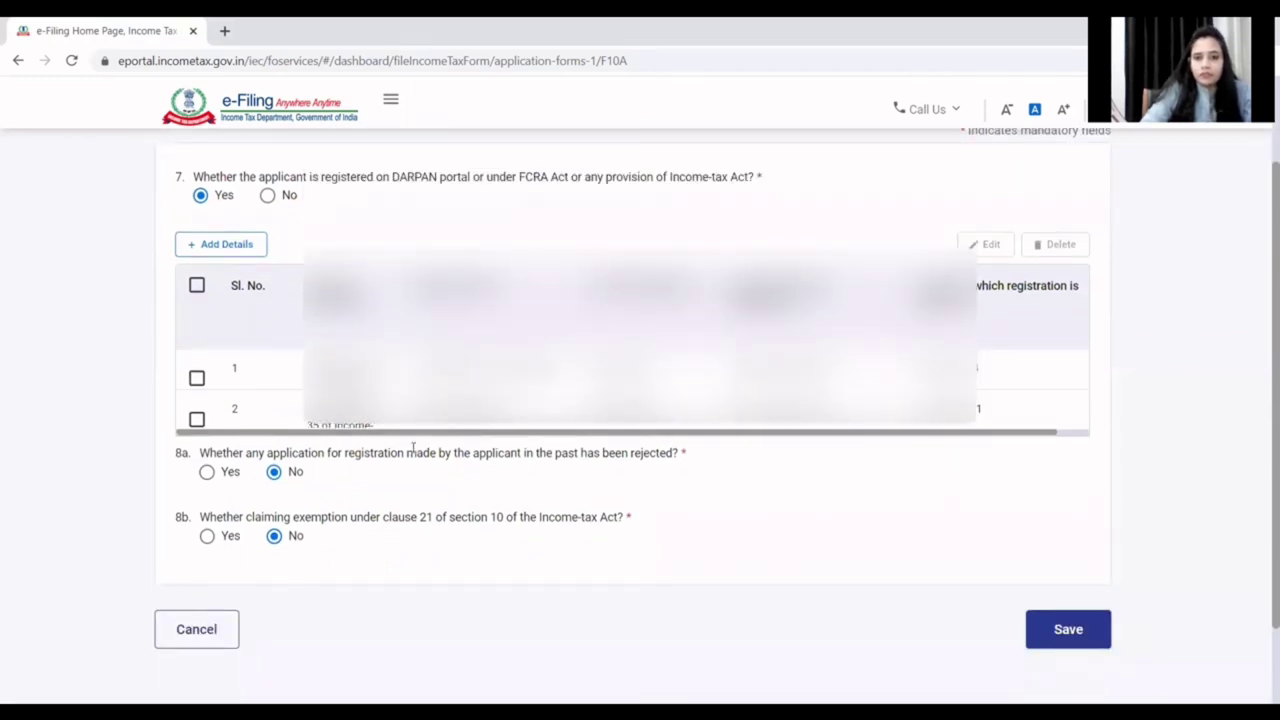
{"action": "scroll", "coordinate": [392, 491], "scroll_direction": "down", "scroll_amount": 1}
{"action": "scroll", "coordinate": [225, 405], "scroll_direction": "up", "scroll_amount": 3}
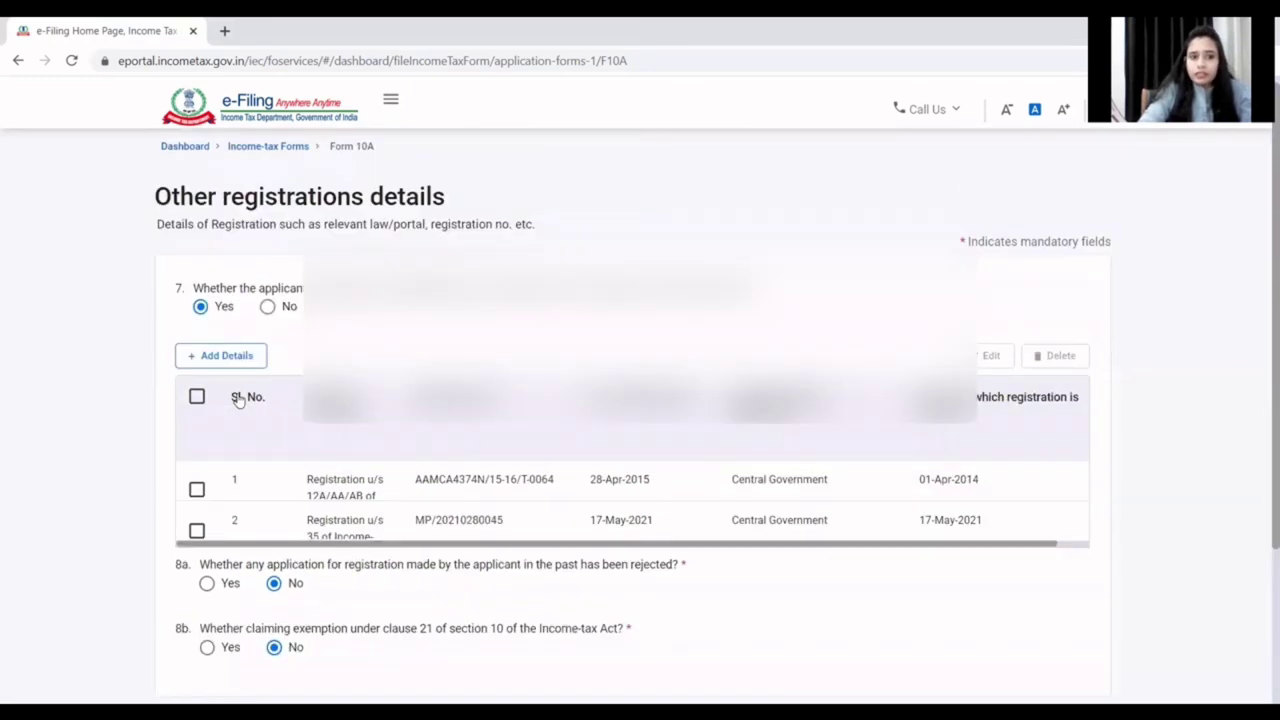
{"action": "scroll", "coordinate": [210, 460], "scroll_direction": "down", "scroll_amount": 2}
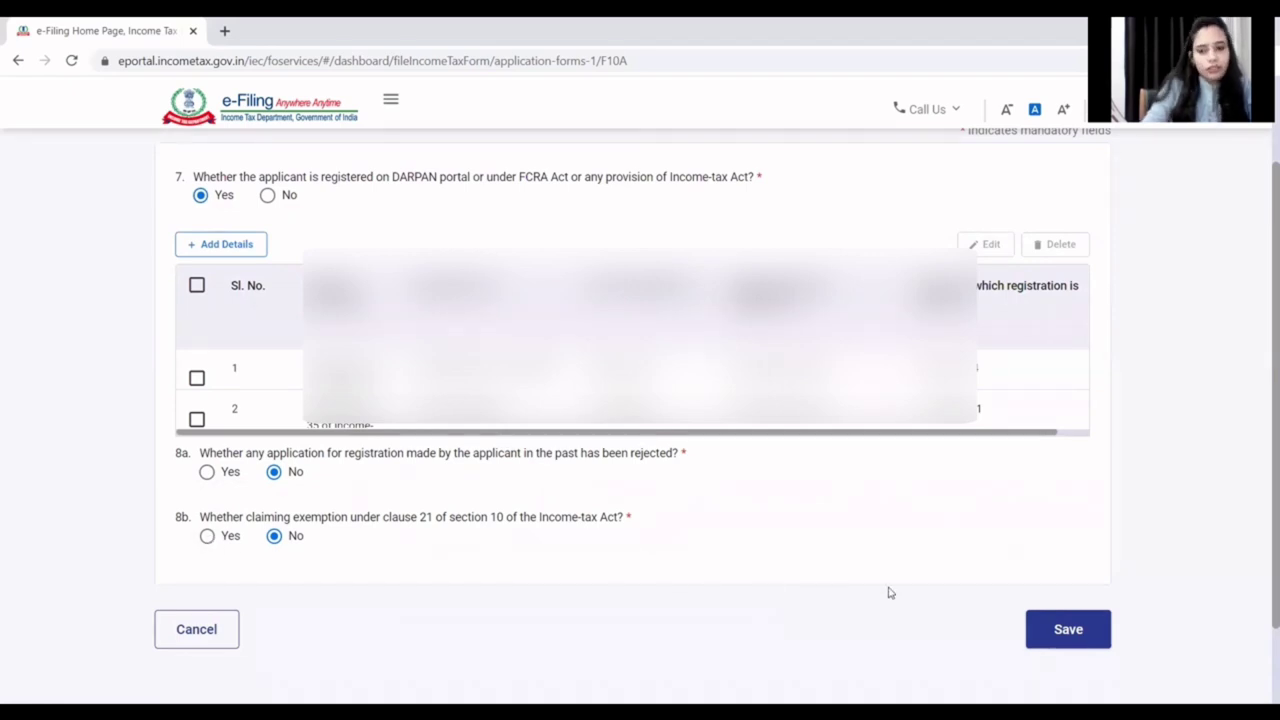
{"action": "left_click", "coordinate": [1060, 630]}
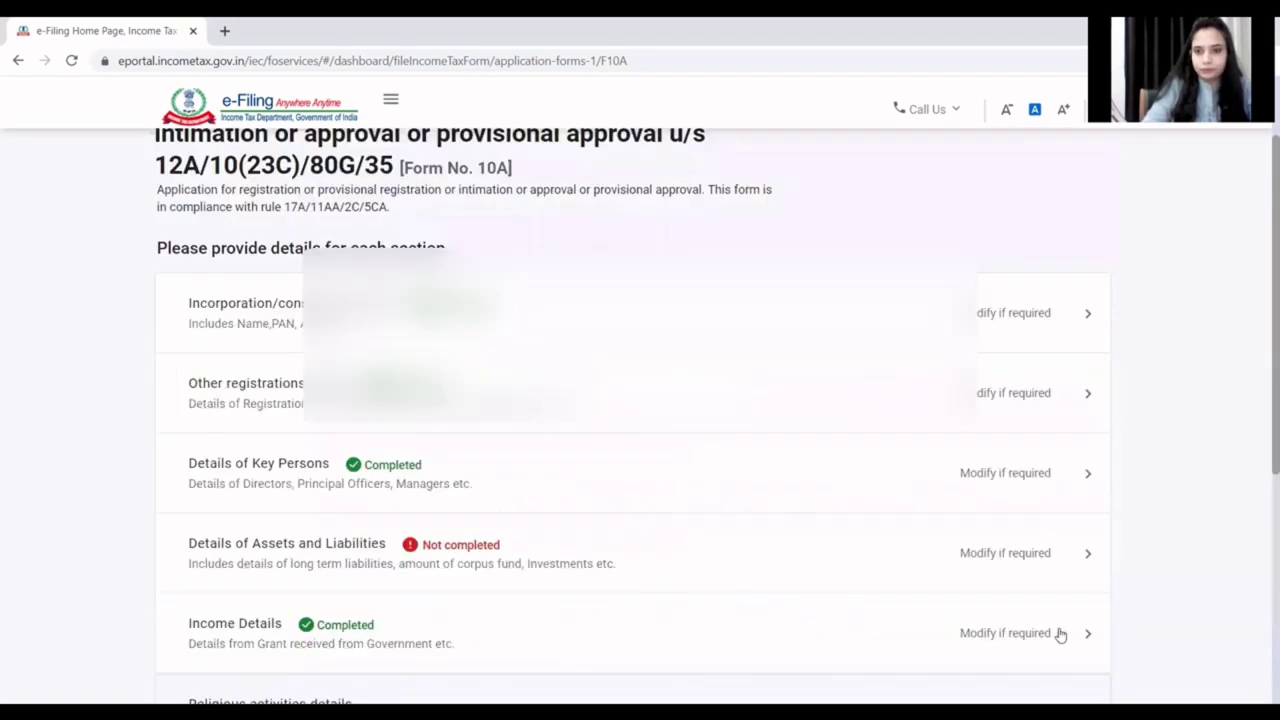
- Open the Details of Key Persons section of Form 10A
{"action": "scroll", "coordinate": [443, 543], "scroll_direction": "up", "scroll_amount": 2}
{"action": "scroll", "coordinate": [450, 540], "scroll_direction": "down", "scroll_amount": 3}
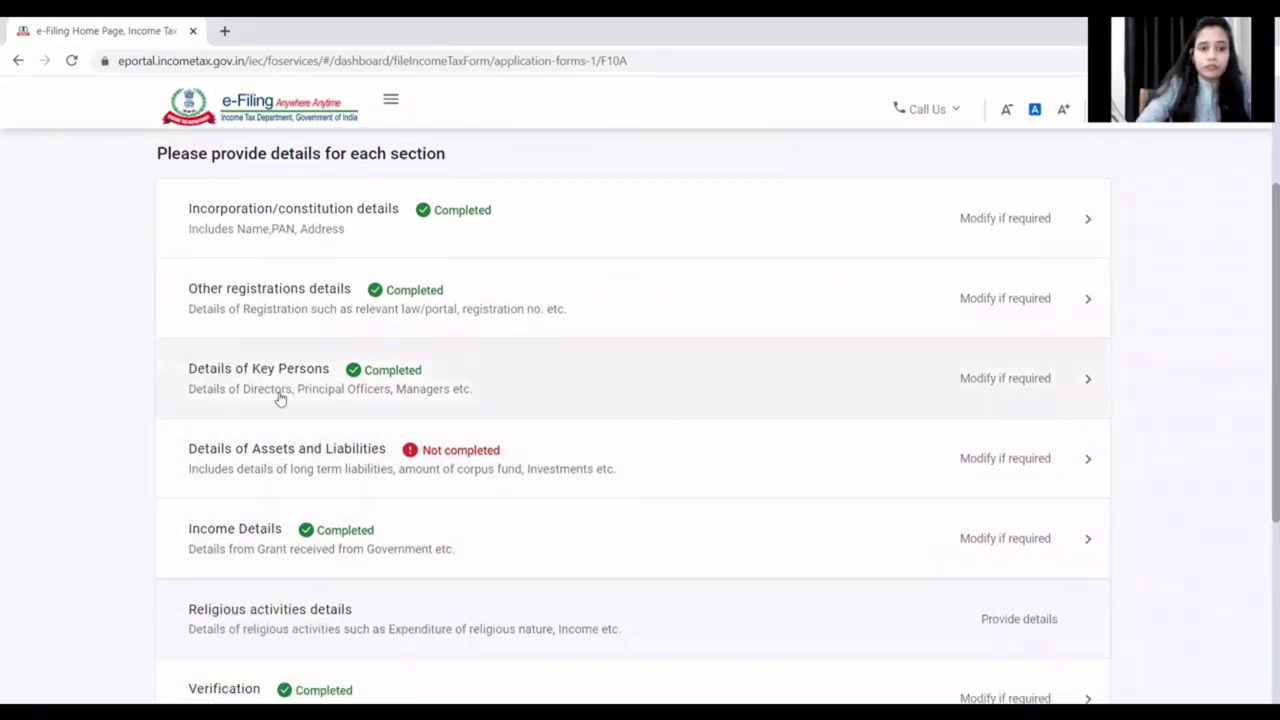
{"action": "left_click", "coordinate": [220, 382]}
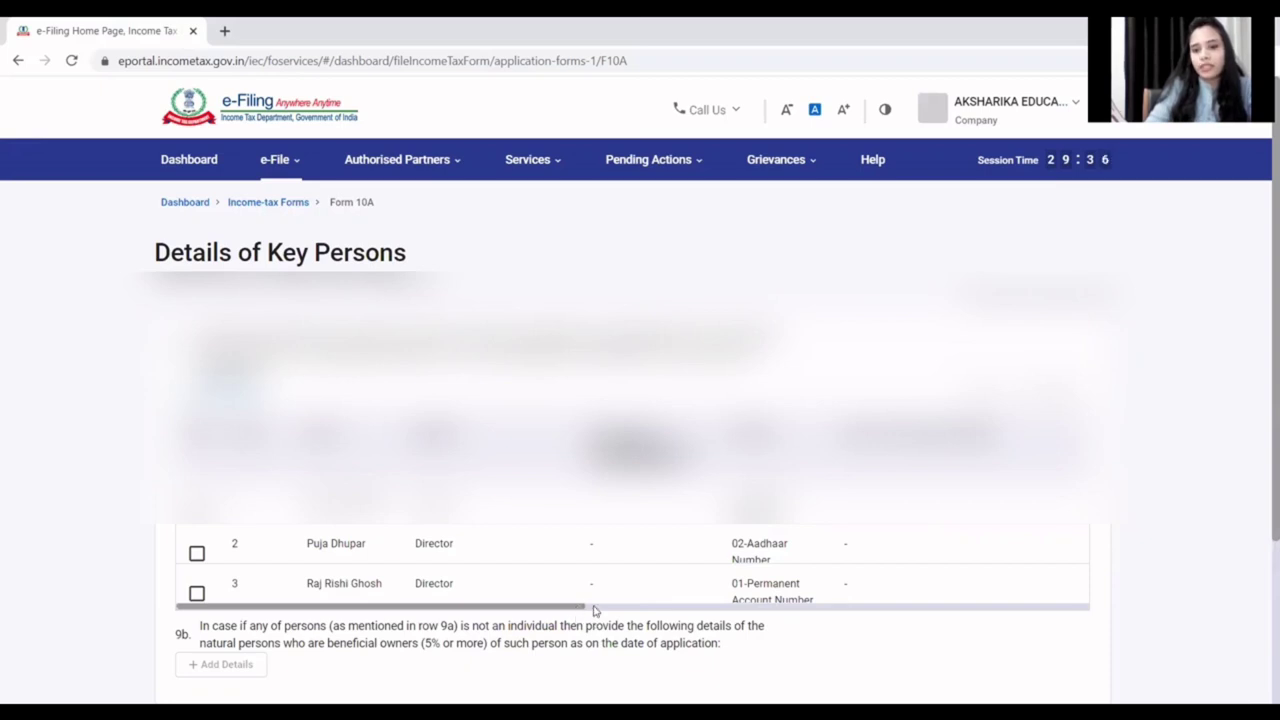
- Review the key persons table in question 9a across to its contact columns, check question 9b, and save the Details of Key Persons section
{"action": "left_click_drag", "start_coordinate": [593, 610], "coordinate": [669, 606]}
{"action": "scroll", "coordinate": [331, 598], "scroll_direction": "down", "scroll_amount": 1}
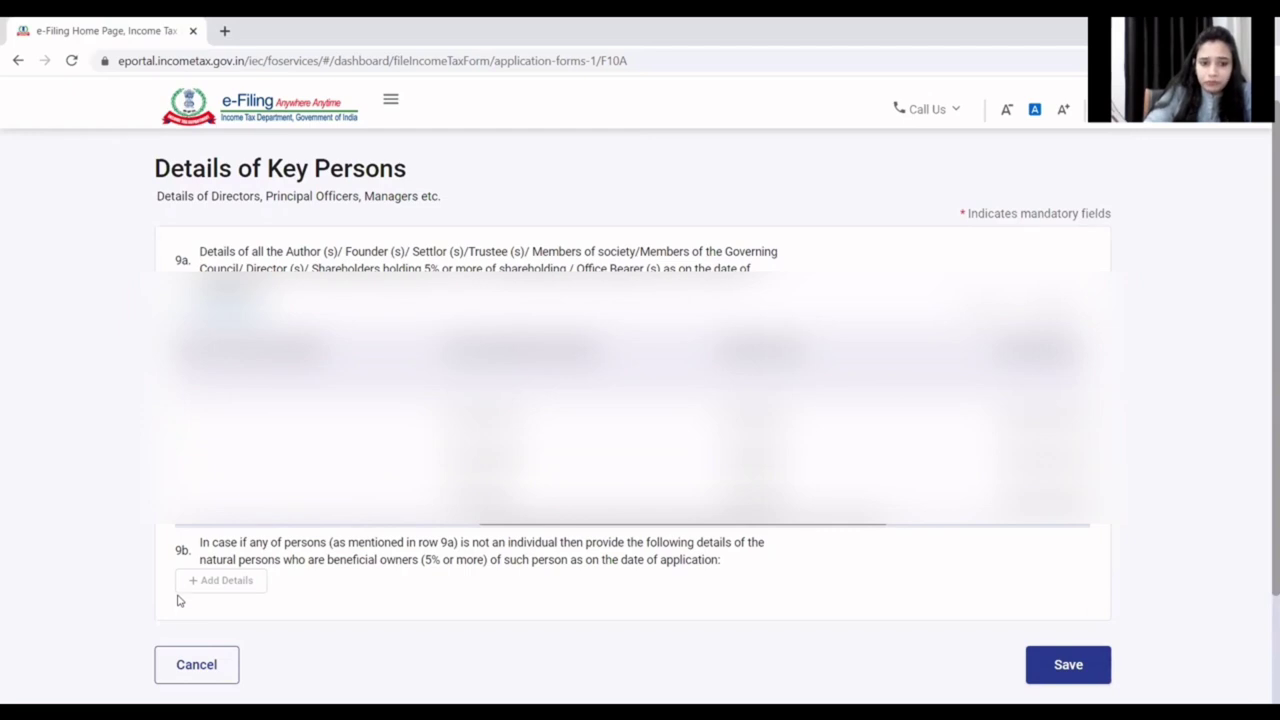
{"action": "scroll", "coordinate": [320, 620], "scroll_direction": "down", "scroll_amount": 1}
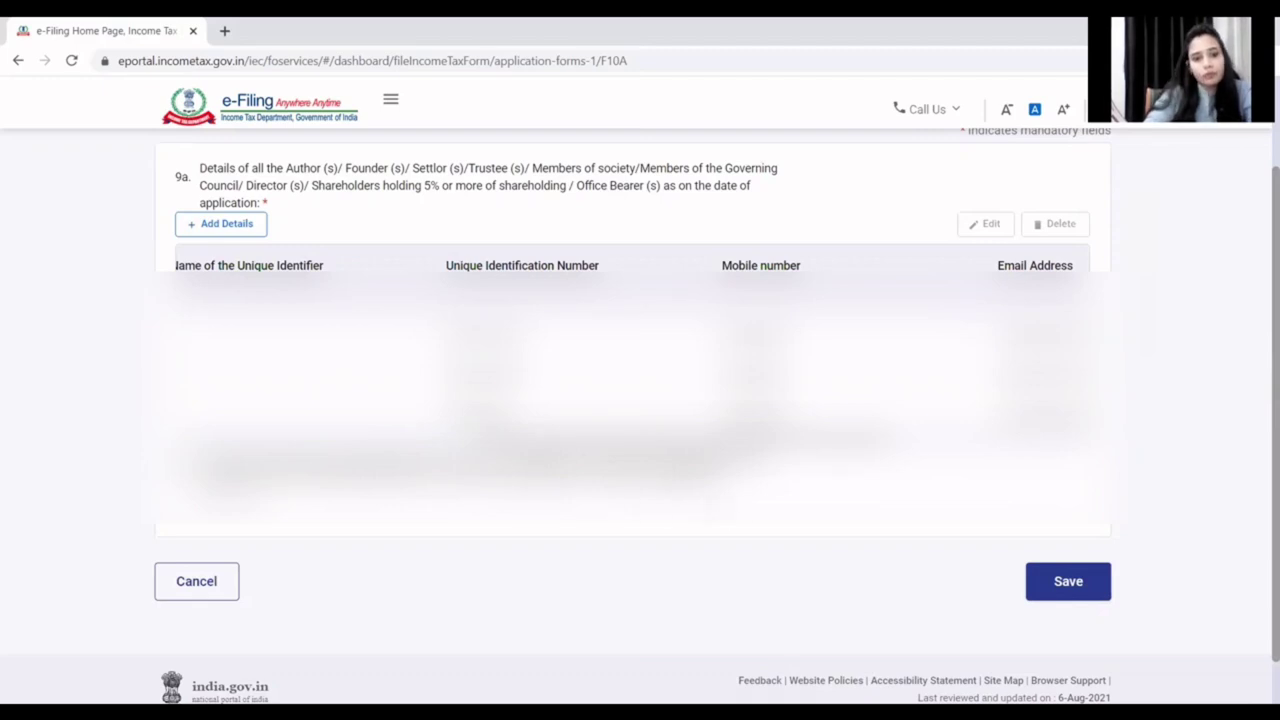
{"action": "left_click", "coordinate": [1095, 582]}
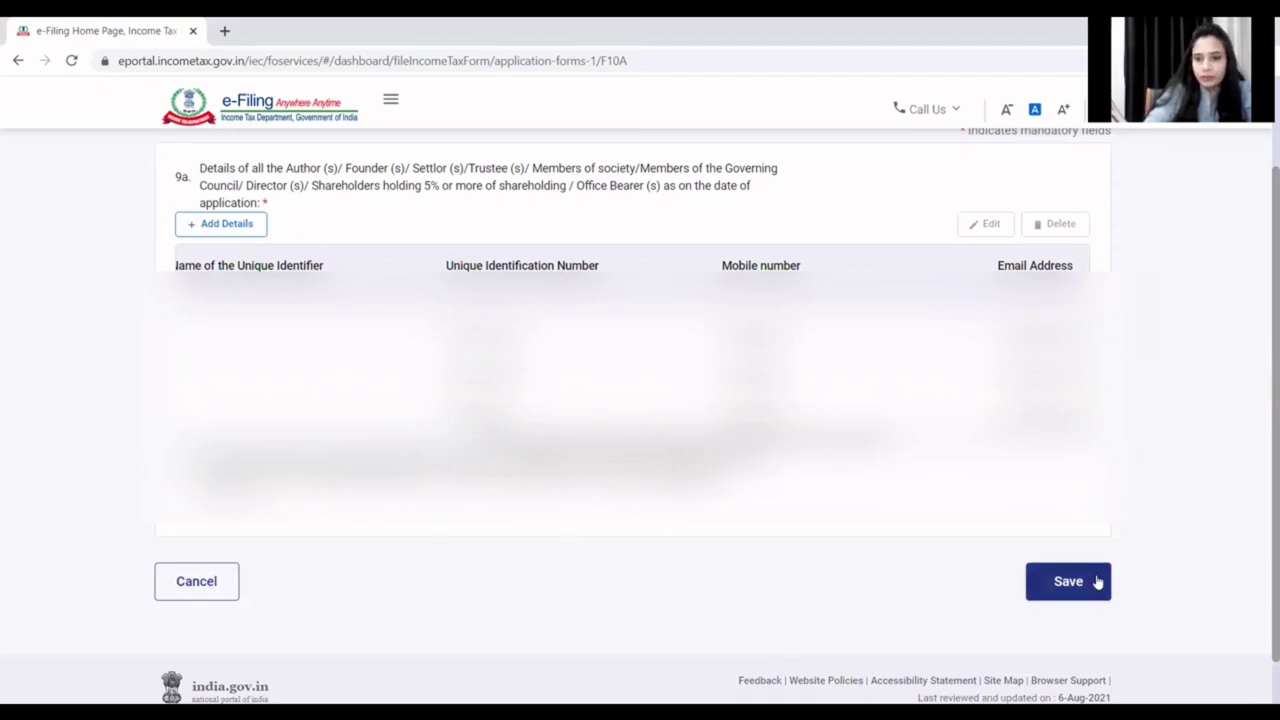
- Open the Details of Assets and Liabilities section, review the return-filing answer in question 10, and save it
{"action": "scroll", "coordinate": [643, 423], "scroll_direction": "down", "scroll_amount": 2}
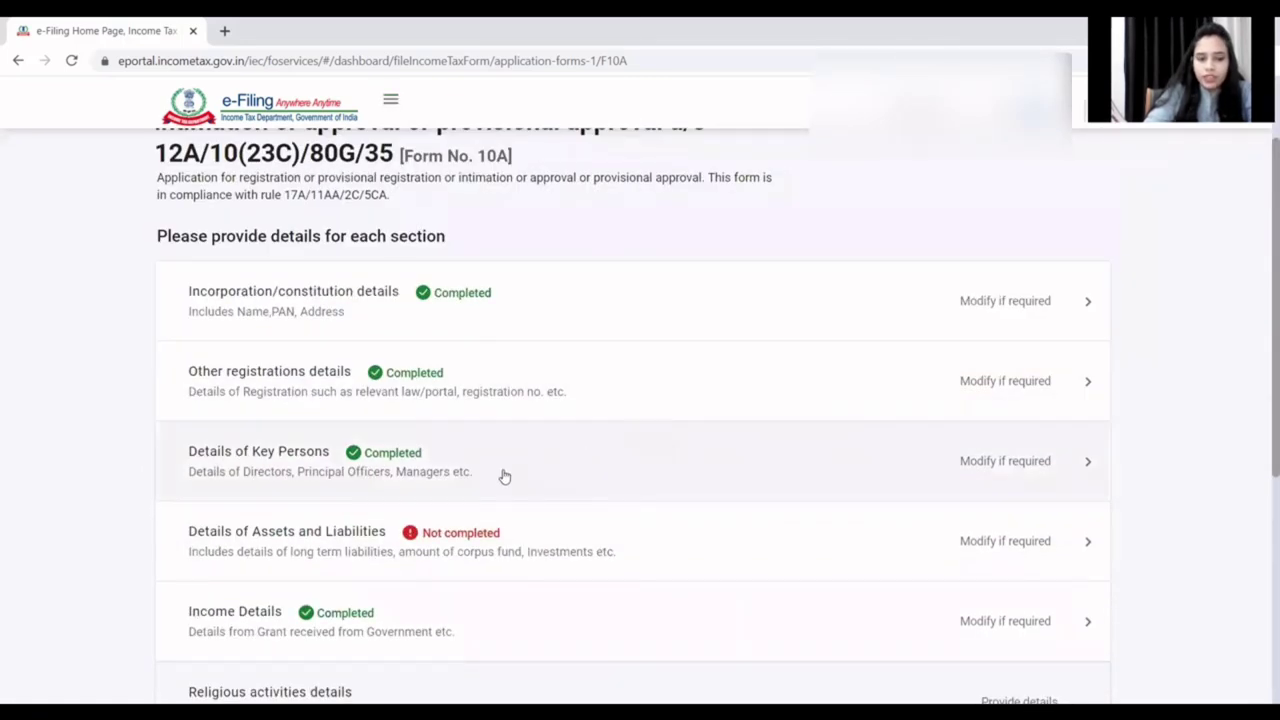
{"action": "scroll", "coordinate": [450, 493], "scroll_direction": "down", "scroll_amount": 1}
{"action": "left_click", "coordinate": [402, 458]}
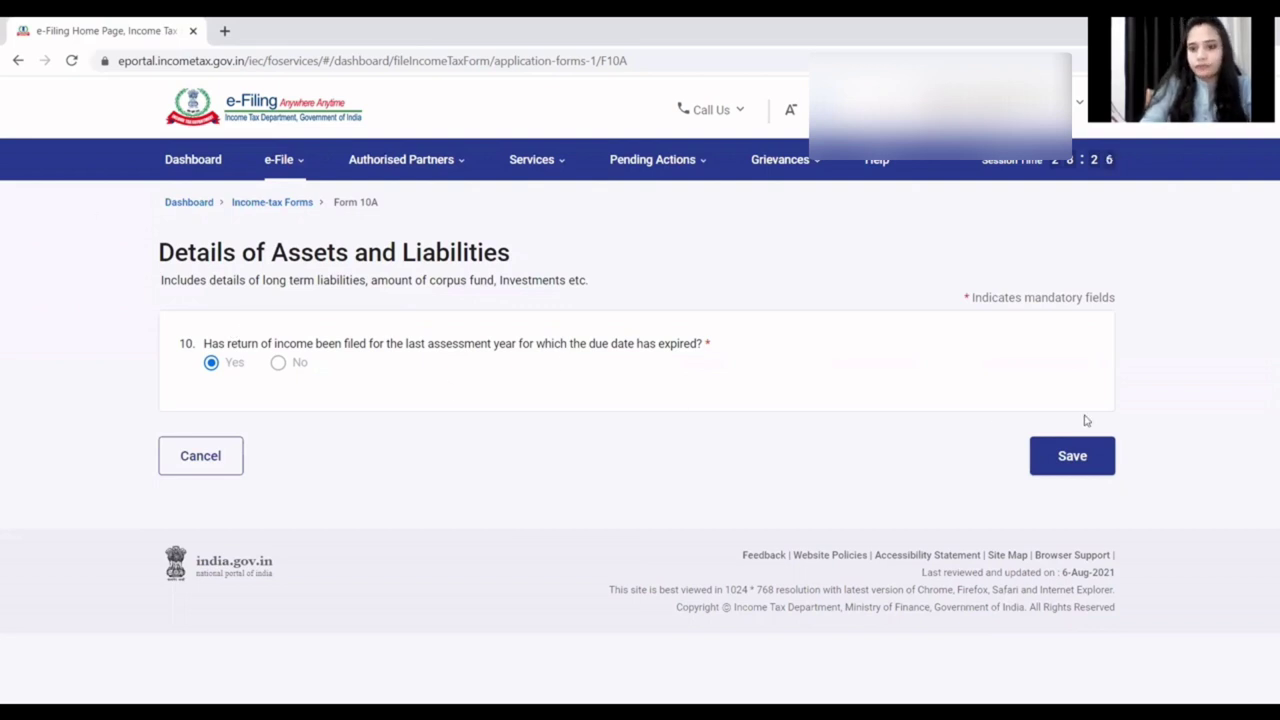
{"action": "left_click", "coordinate": [1077, 455]}
- Open the Income Details section, review question 20 on income of the three previous years, and save it without adding entries
{"action": "scroll", "coordinate": [631, 457], "scroll_direction": "down", "scroll_amount": 3}
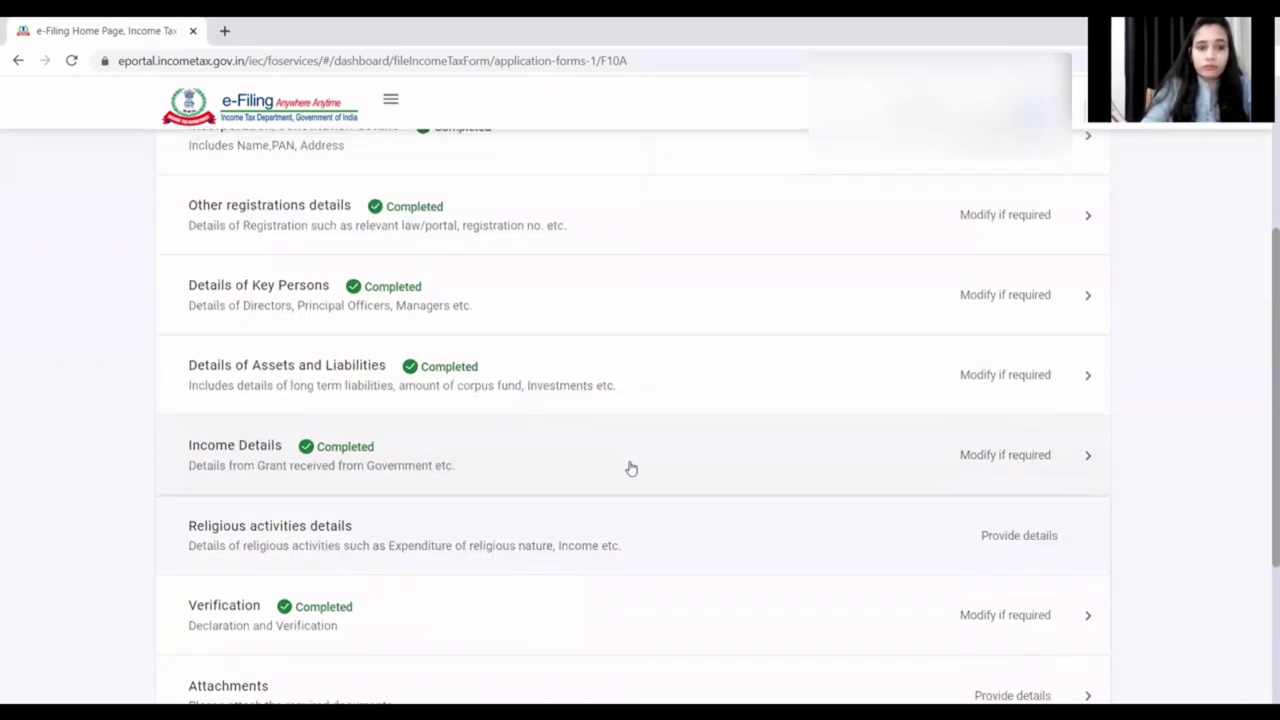
{"action": "left_click", "coordinate": [275, 467]}
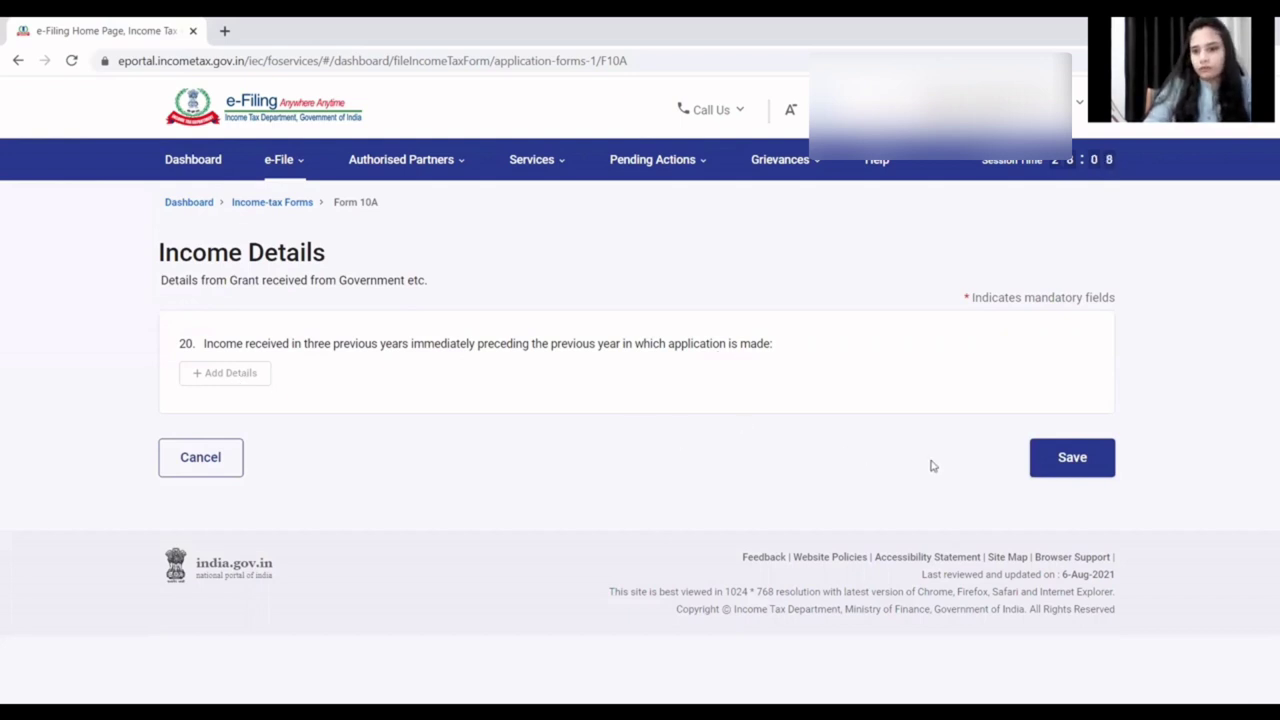
{"action": "left_click", "coordinate": [1048, 463]}
- Open the Verification section of Form 10A, review its declaration, and save it
{"action": "scroll", "coordinate": [671, 434], "scroll_direction": "down", "scroll_amount": 1}
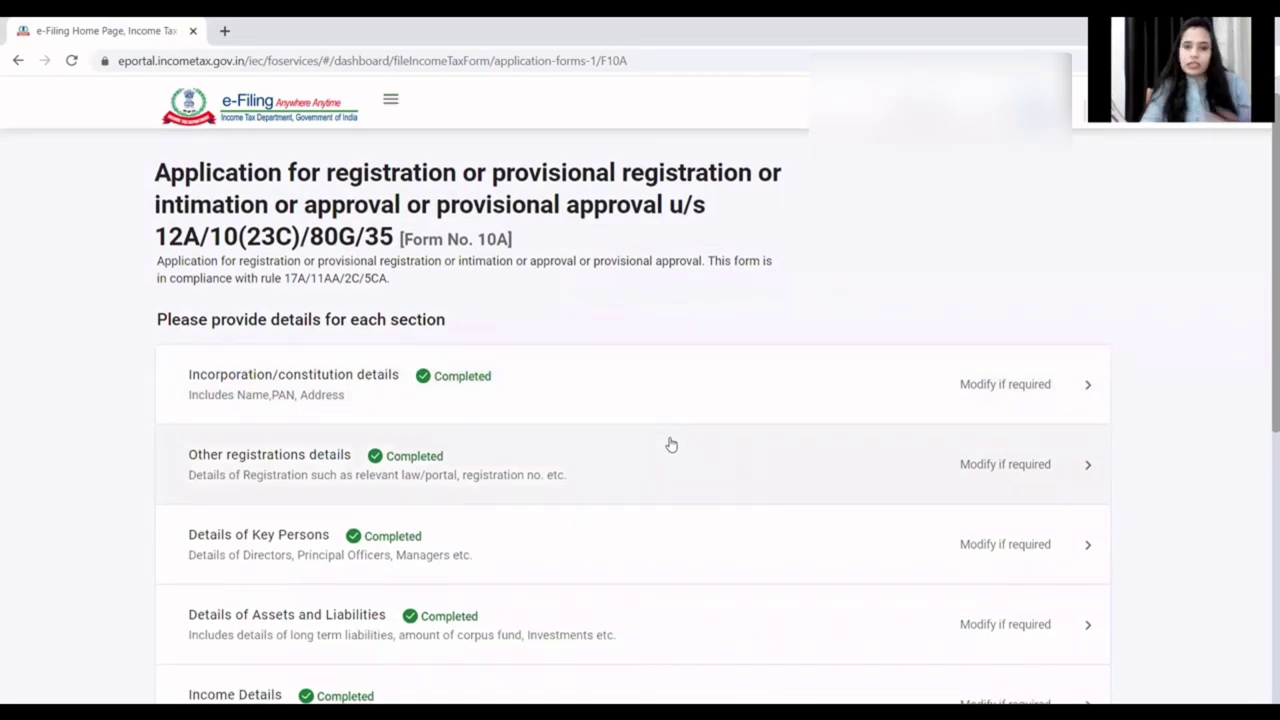
{"action": "scroll", "coordinate": [674, 437], "scroll_direction": "down", "scroll_amount": 1}
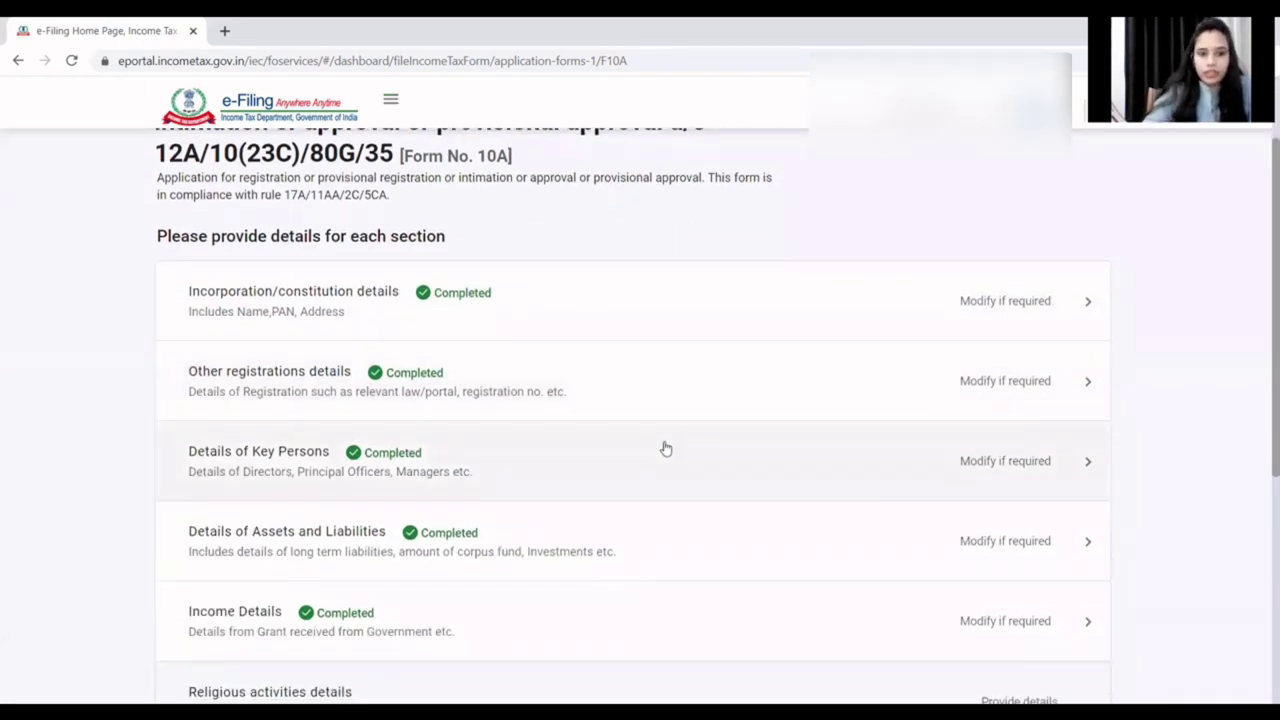
{"action": "scroll", "coordinate": [663, 449], "scroll_direction": "down", "scroll_amount": 1}
{"action": "scroll", "coordinate": [445, 541], "scroll_direction": "down", "scroll_amount": 1}
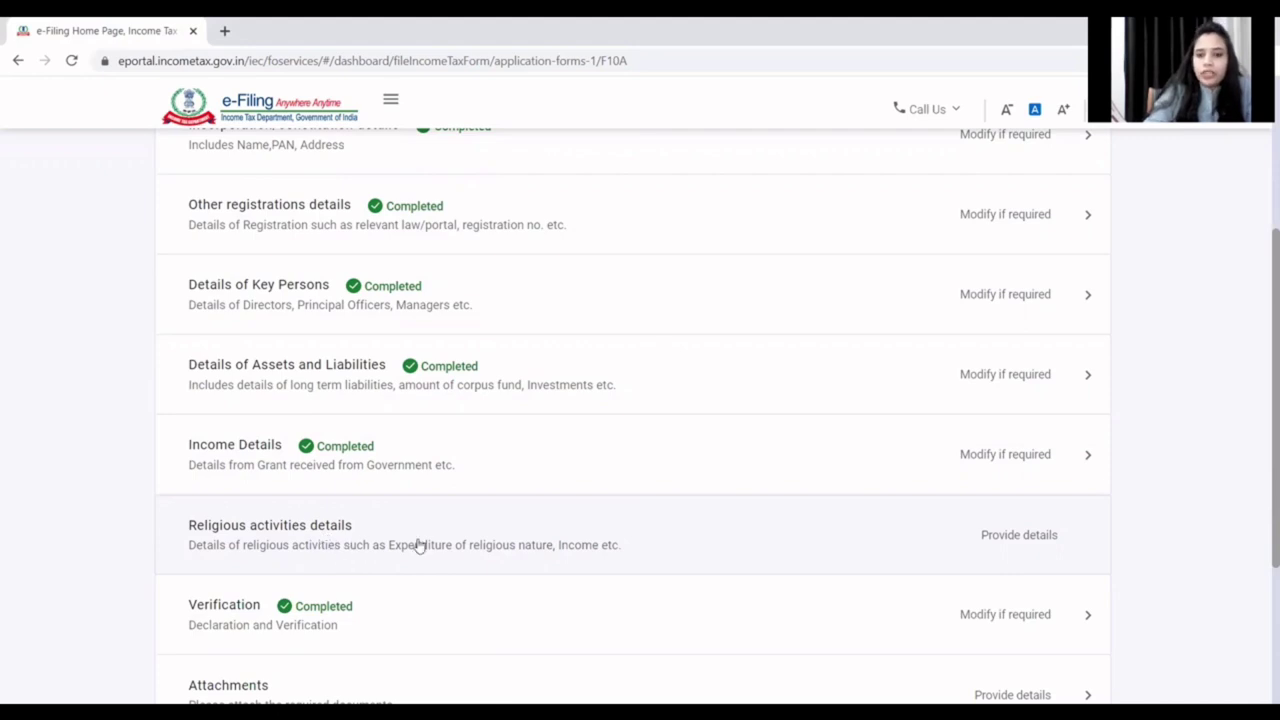
{"action": "scroll", "coordinate": [384, 549], "scroll_direction": "down", "scroll_amount": 1}
{"action": "scroll", "coordinate": [384, 549], "scroll_direction": "down", "scroll_amount": 1}
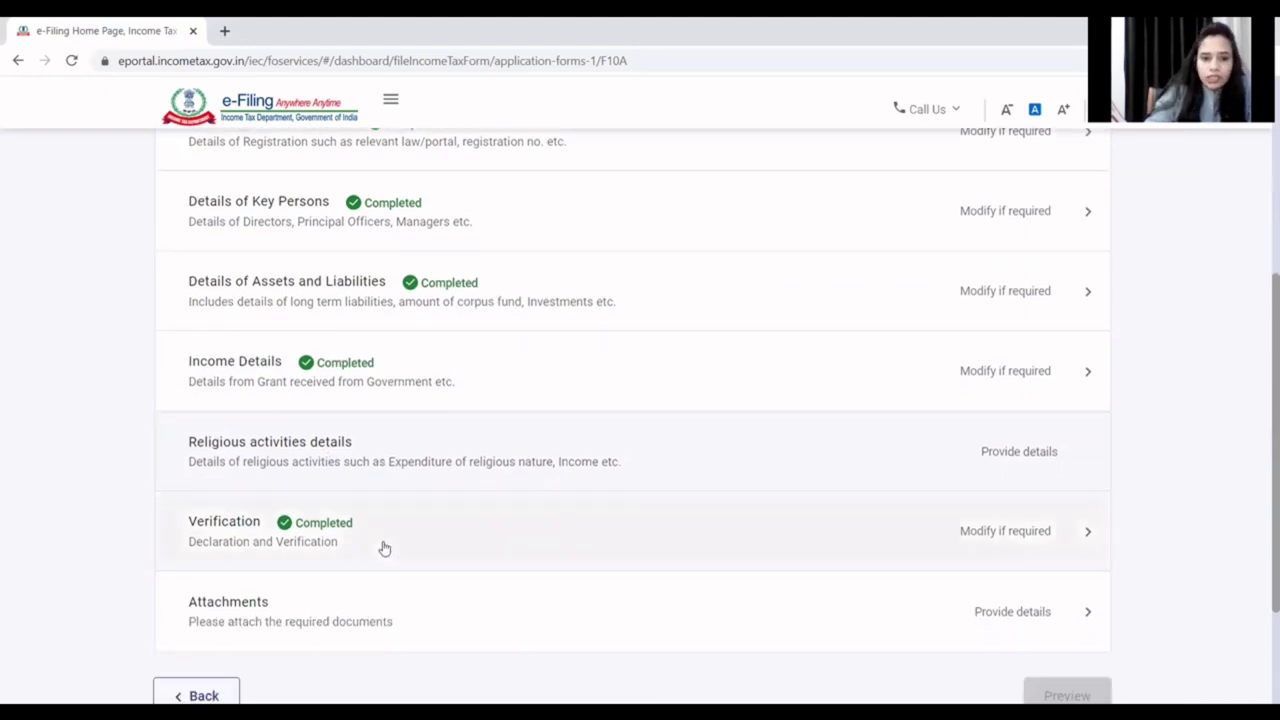
{"action": "left_click", "coordinate": [253, 539]}
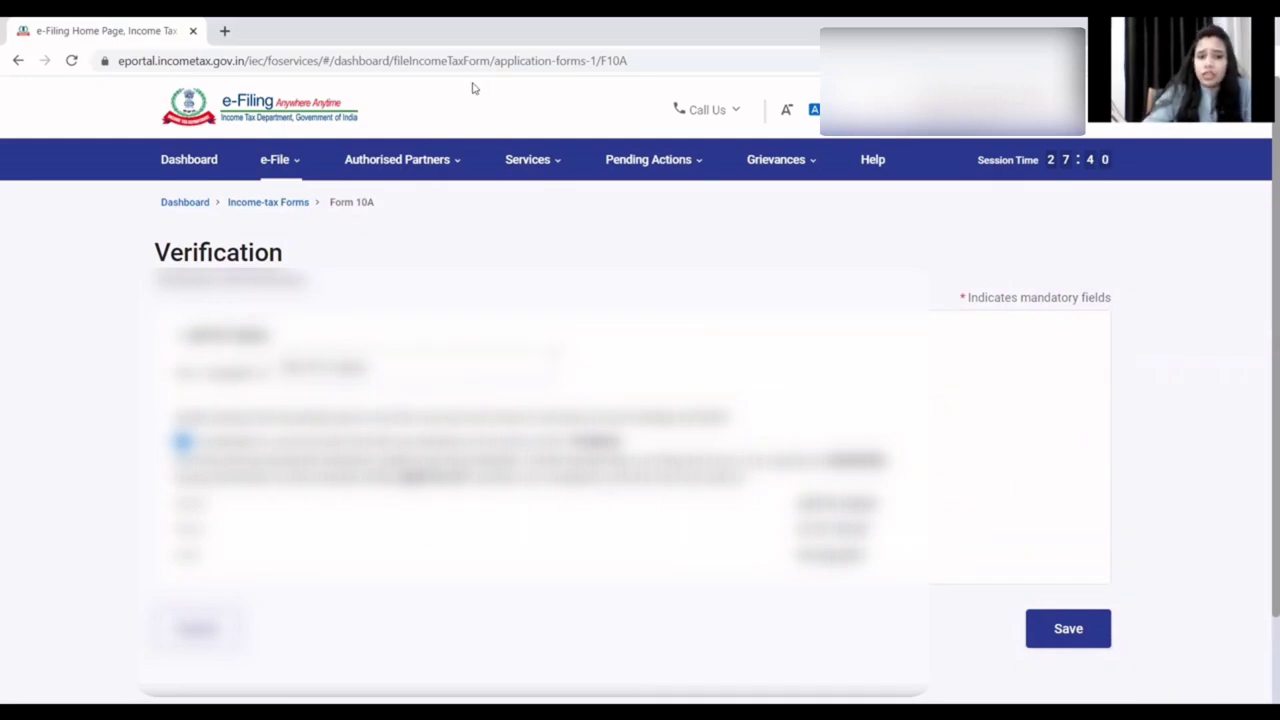
{"action": "left_click", "coordinate": [648, 159]}
{"action": "left_click", "coordinate": [1043, 640]}
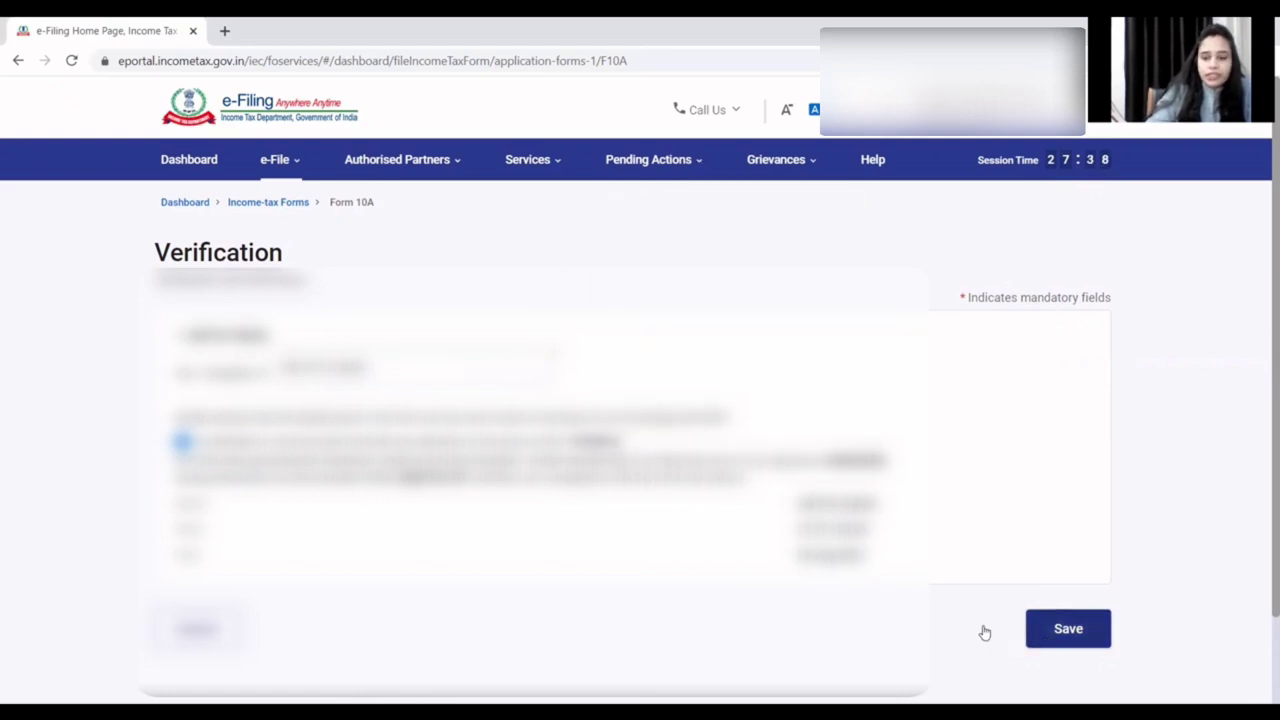
- Open the Attachments section and examine the file size and format notes and the list of self-certified documents to attach
{"action": "scroll", "coordinate": [568, 485], "scroll_direction": "down", "scroll_amount": 10}
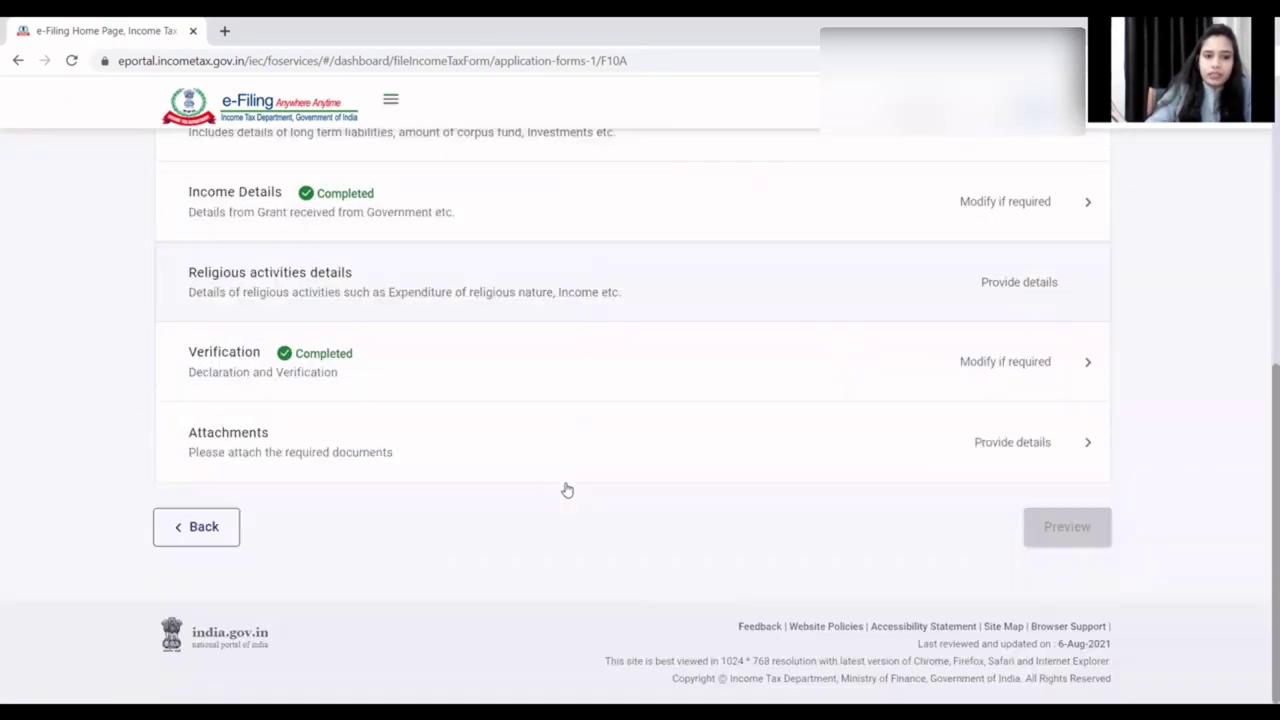
{"action": "left_click", "coordinate": [304, 451]}
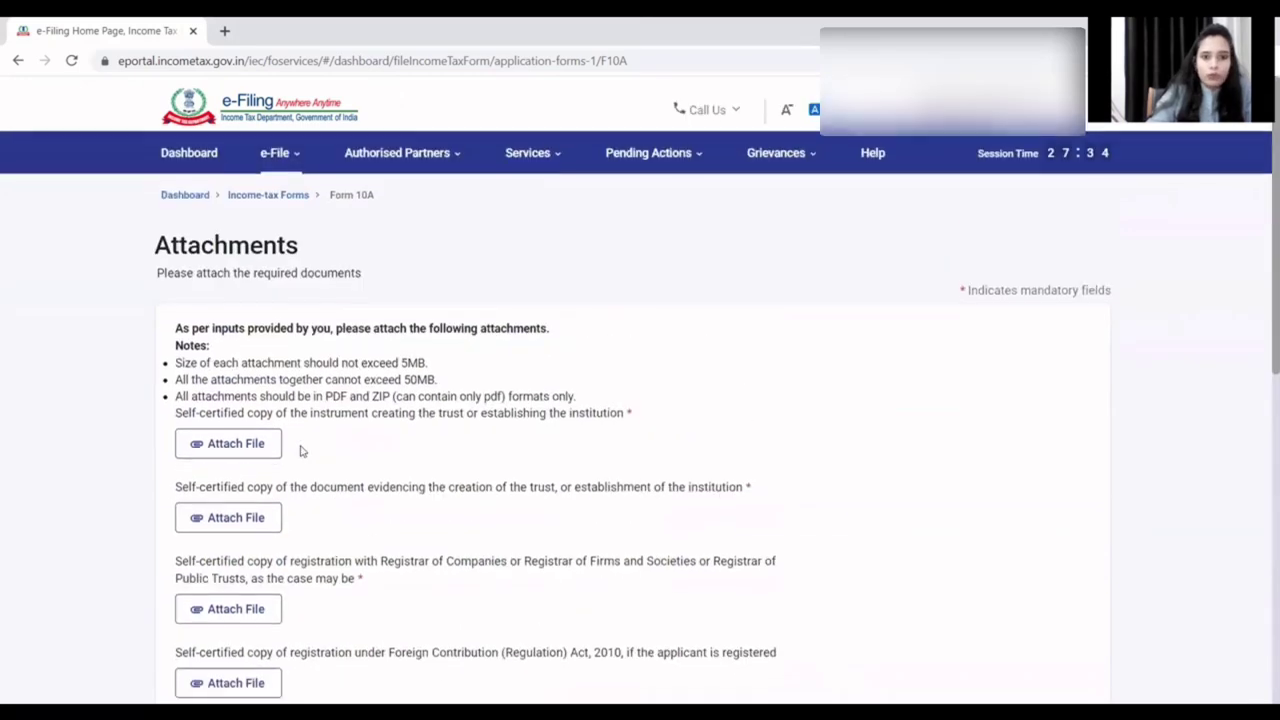
{"action": "scroll", "coordinate": [410, 456], "scroll_direction": "down", "scroll_amount": 1}
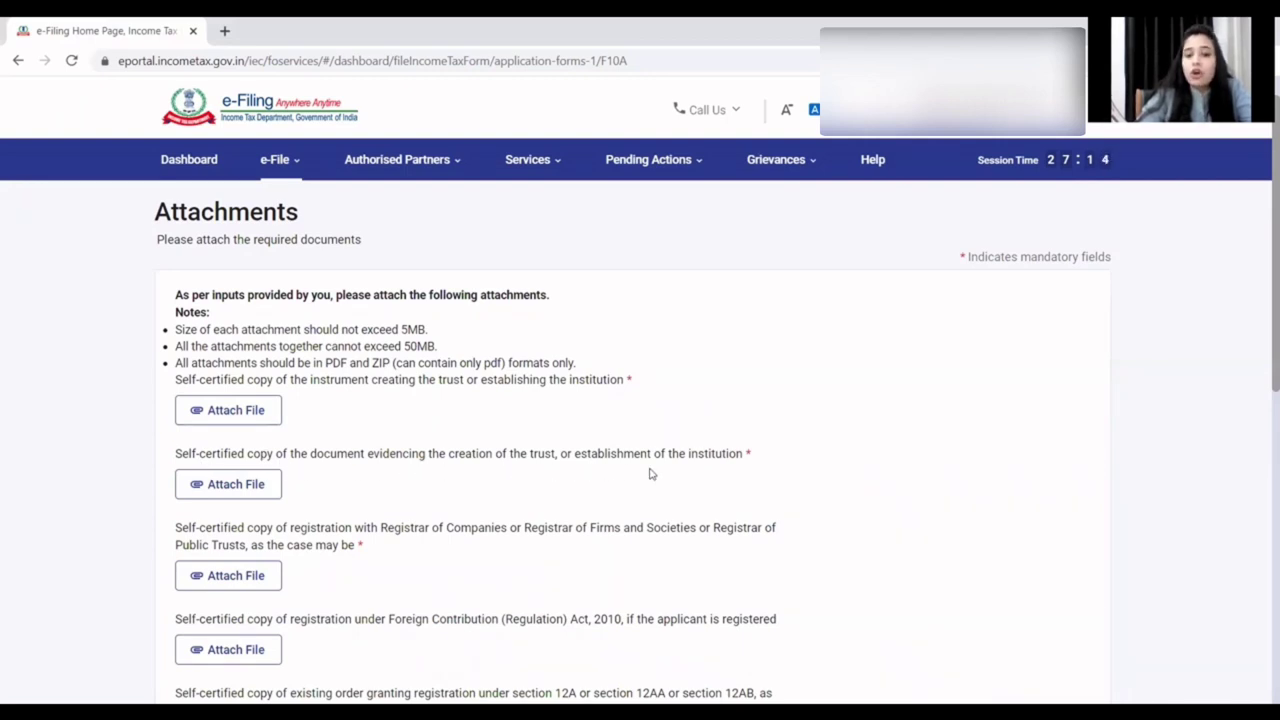
{"action": "scroll", "coordinate": [661, 474], "scroll_direction": "down", "scroll_amount": 1}
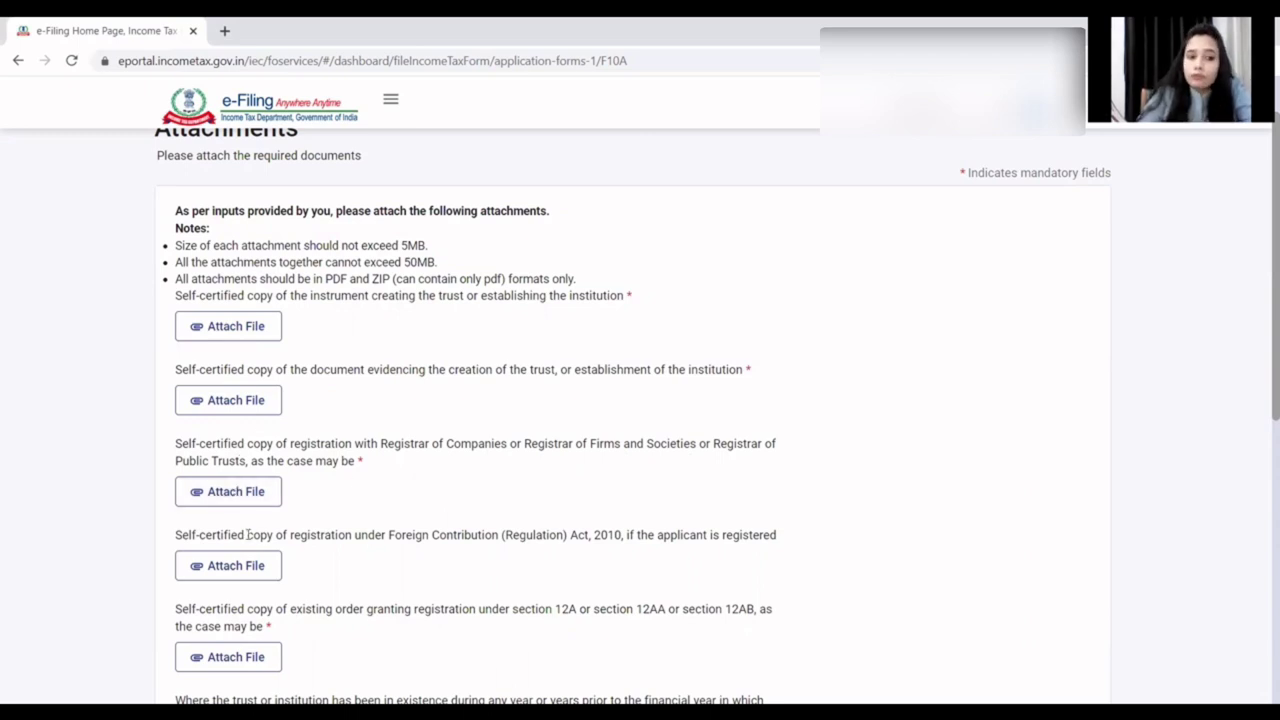
{"action": "scroll", "coordinate": [220, 520], "scroll_direction": "down", "scroll_amount": 1}
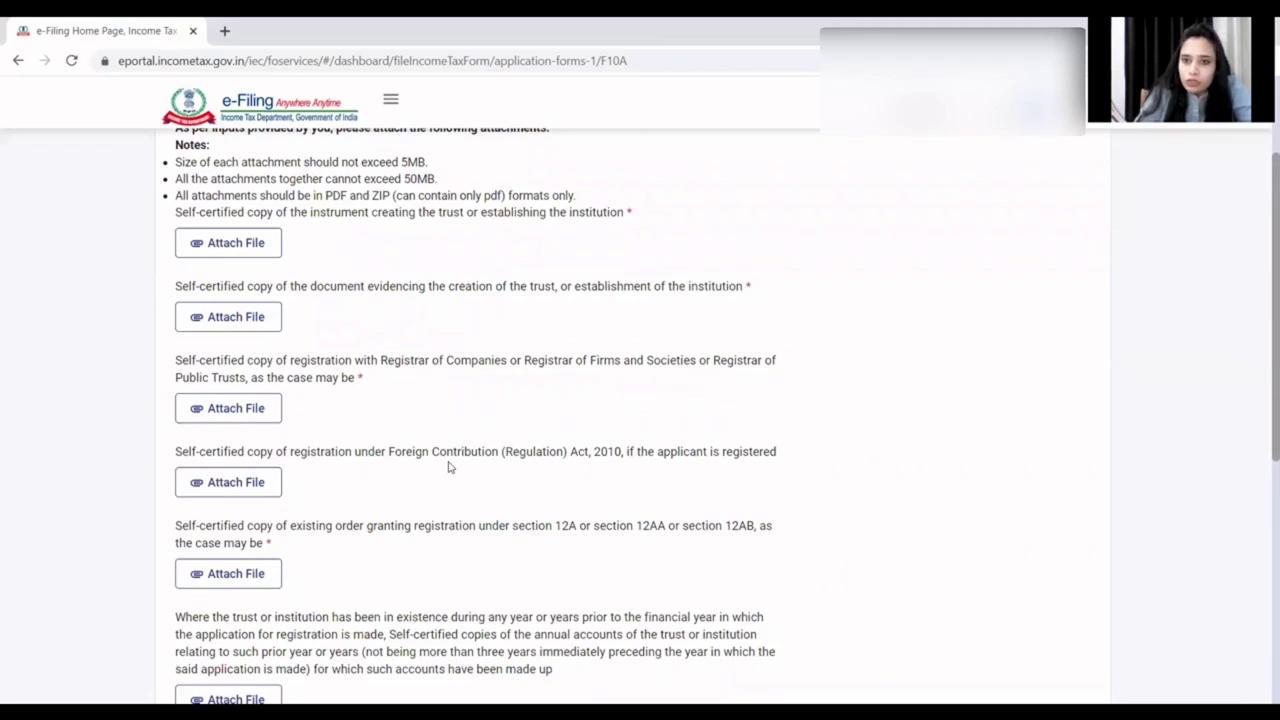
{"action": "scroll", "coordinate": [268, 490], "scroll_direction": "down", "scroll_amount": 1}
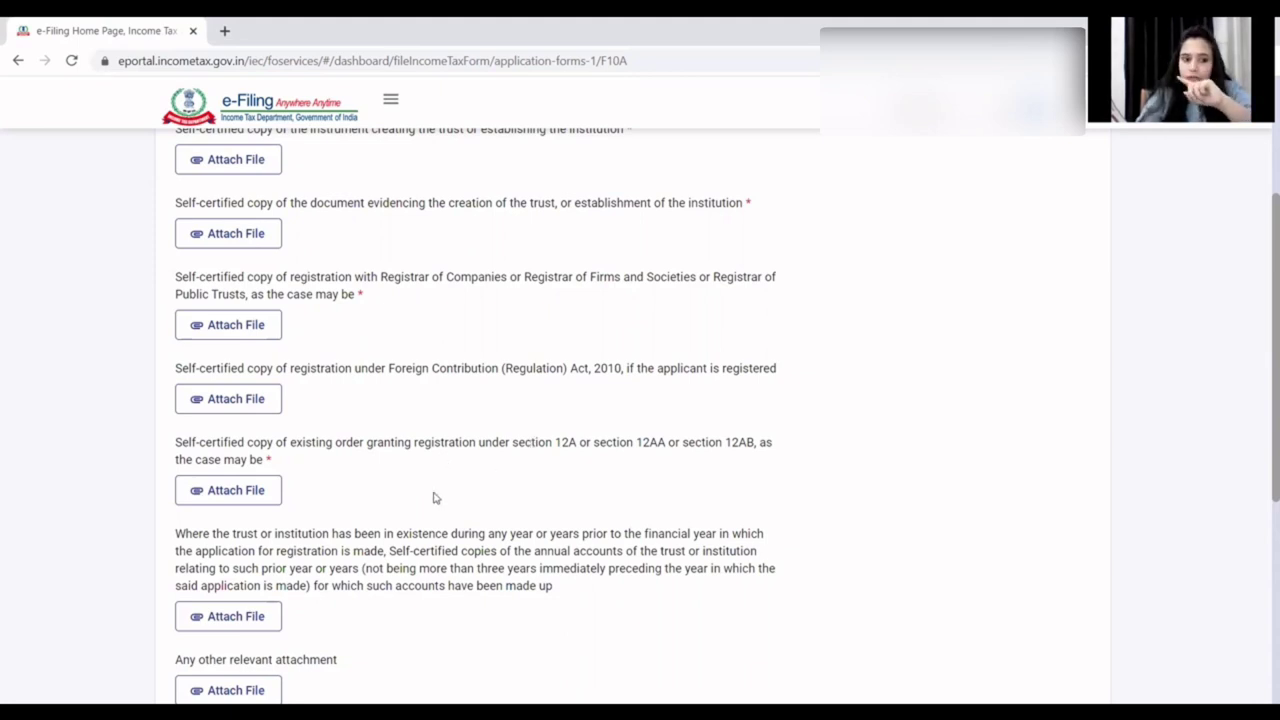
{"action": "scroll", "coordinate": [437, 499], "scroll_direction": "down", "scroll_amount": 1}
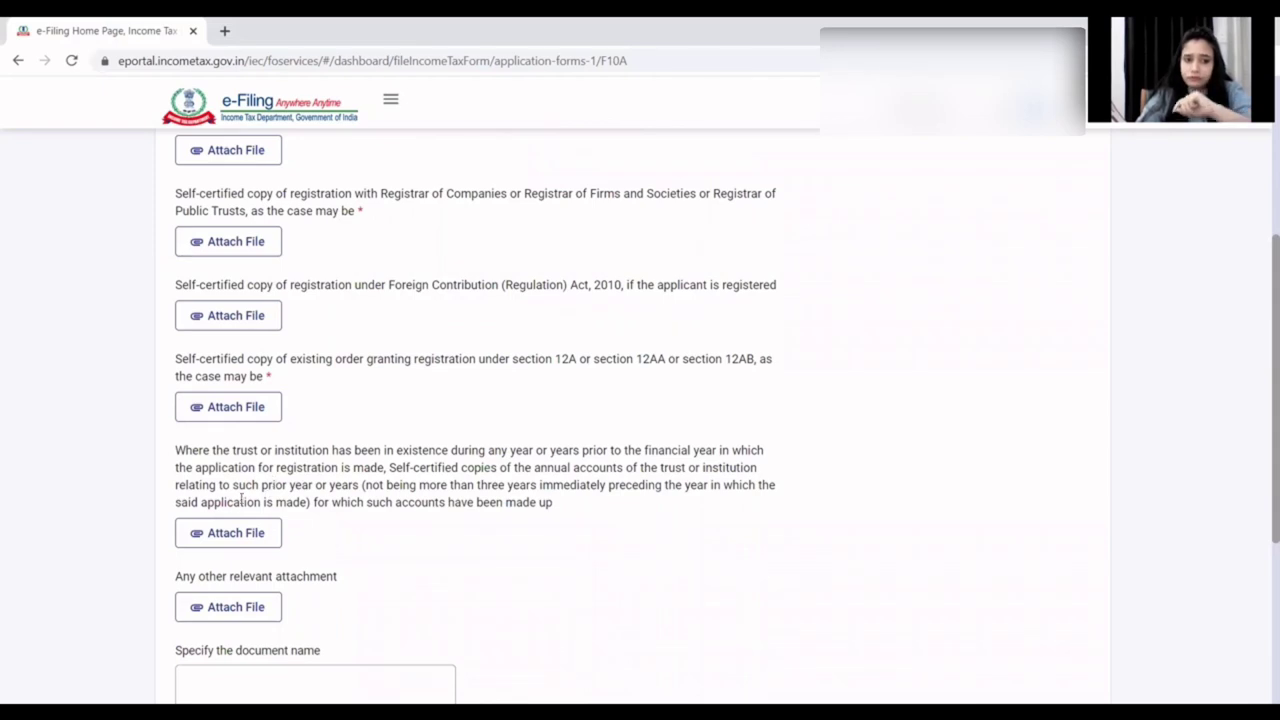